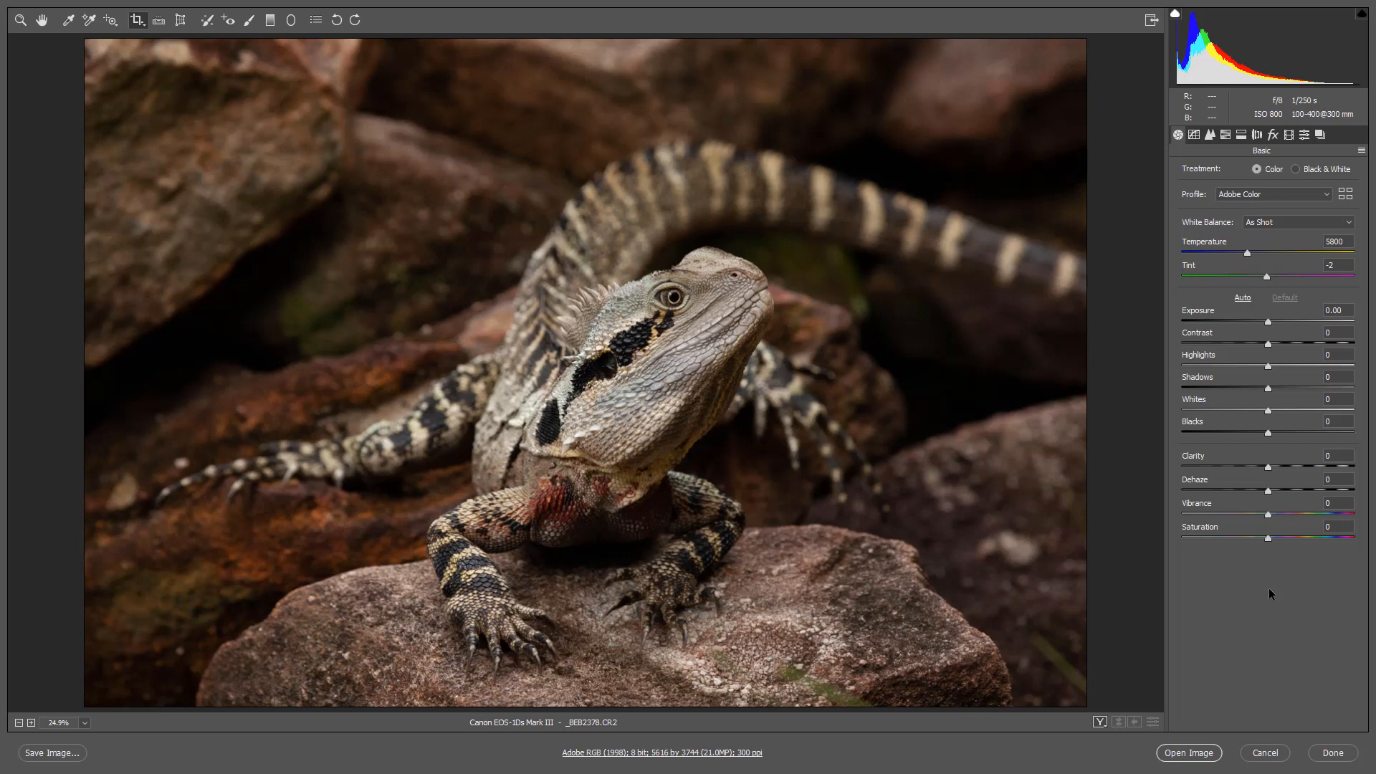
Step: Remove chromatic aberration and enable the lens profile corrections for the lizard photo
key("z")
left_click(1257, 135)
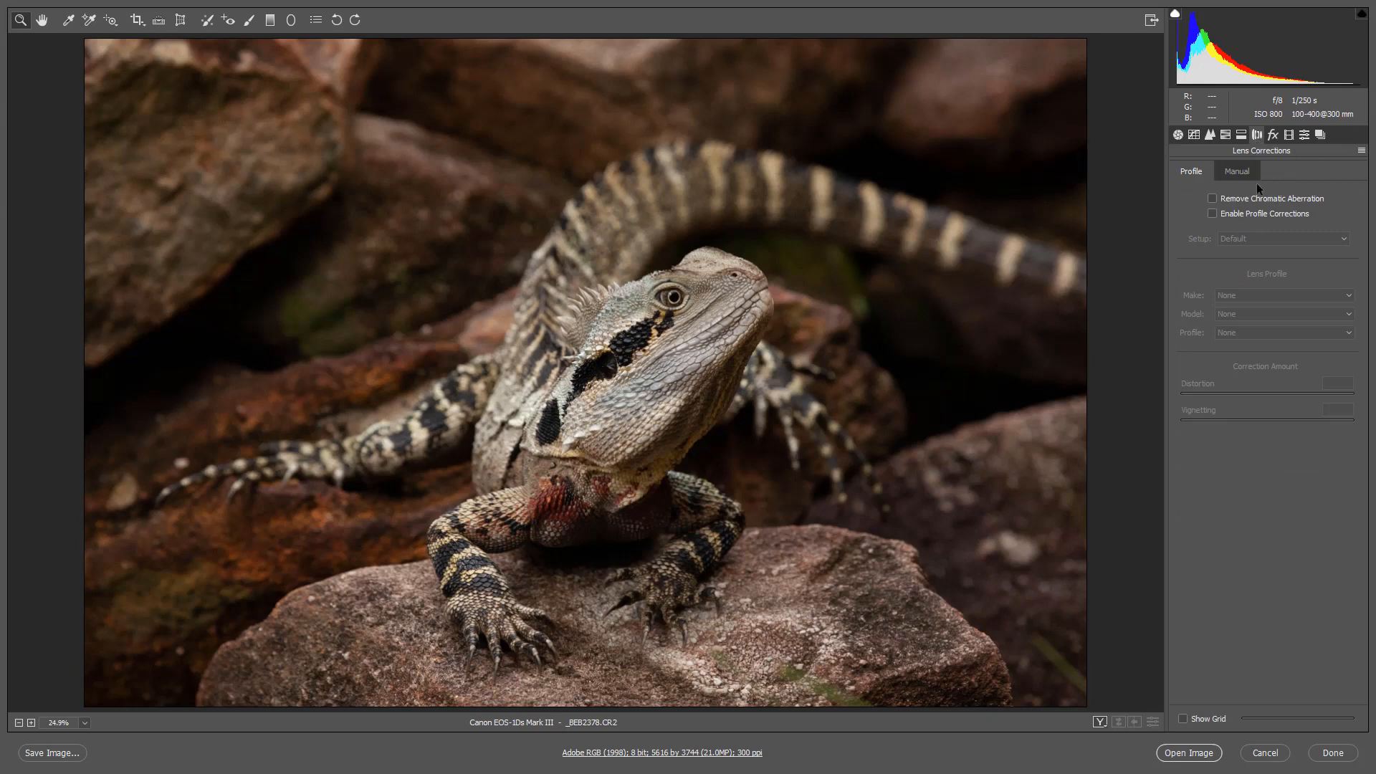
left_click(1212, 200)
left_click(1212, 215)
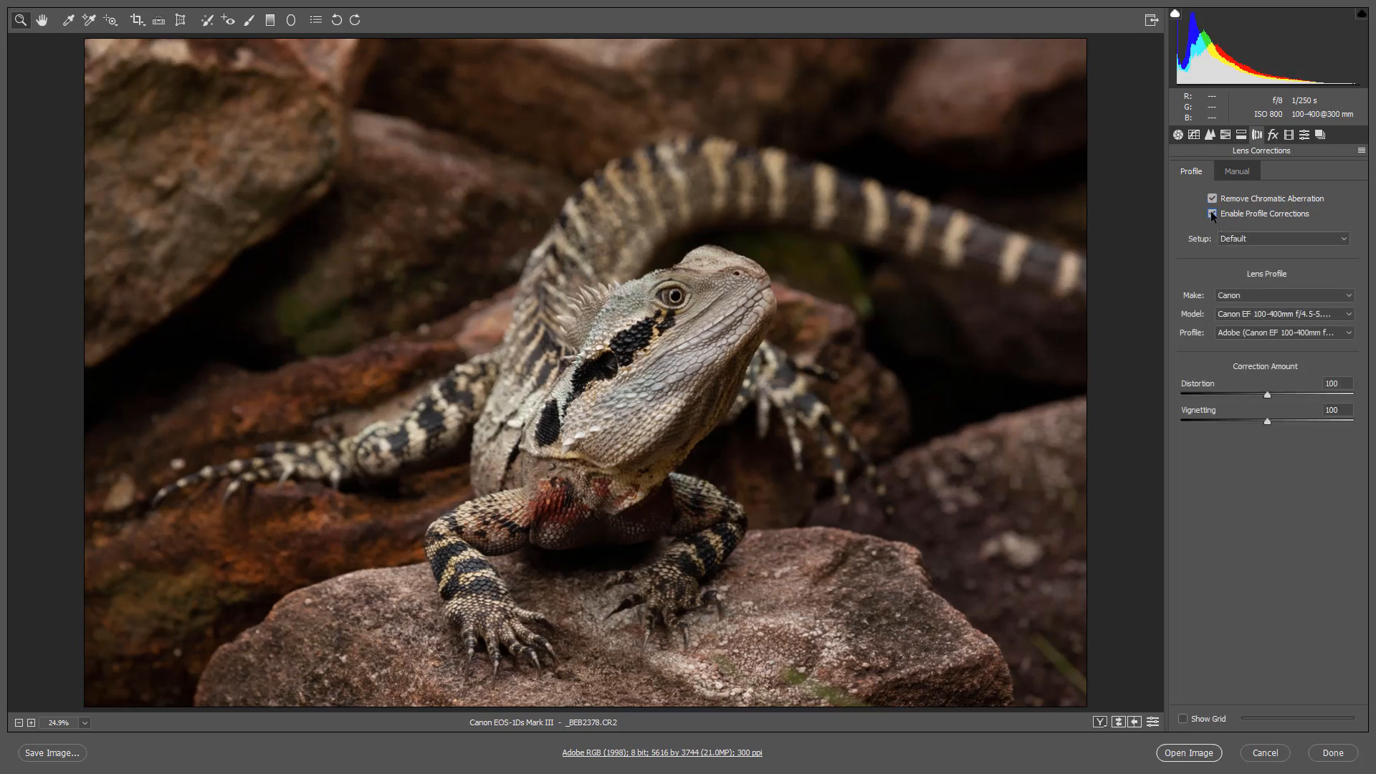
left_click(1211, 214)
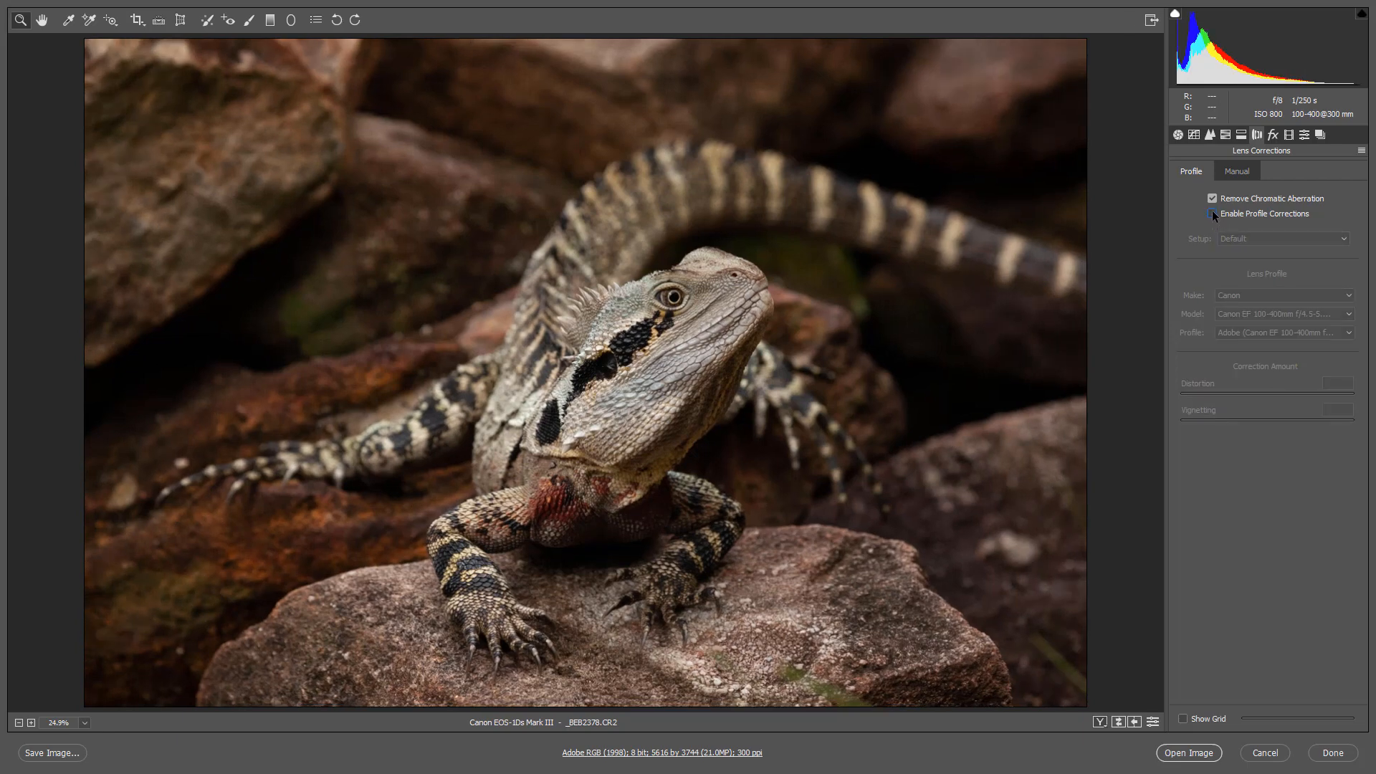
left_click(1212, 214)
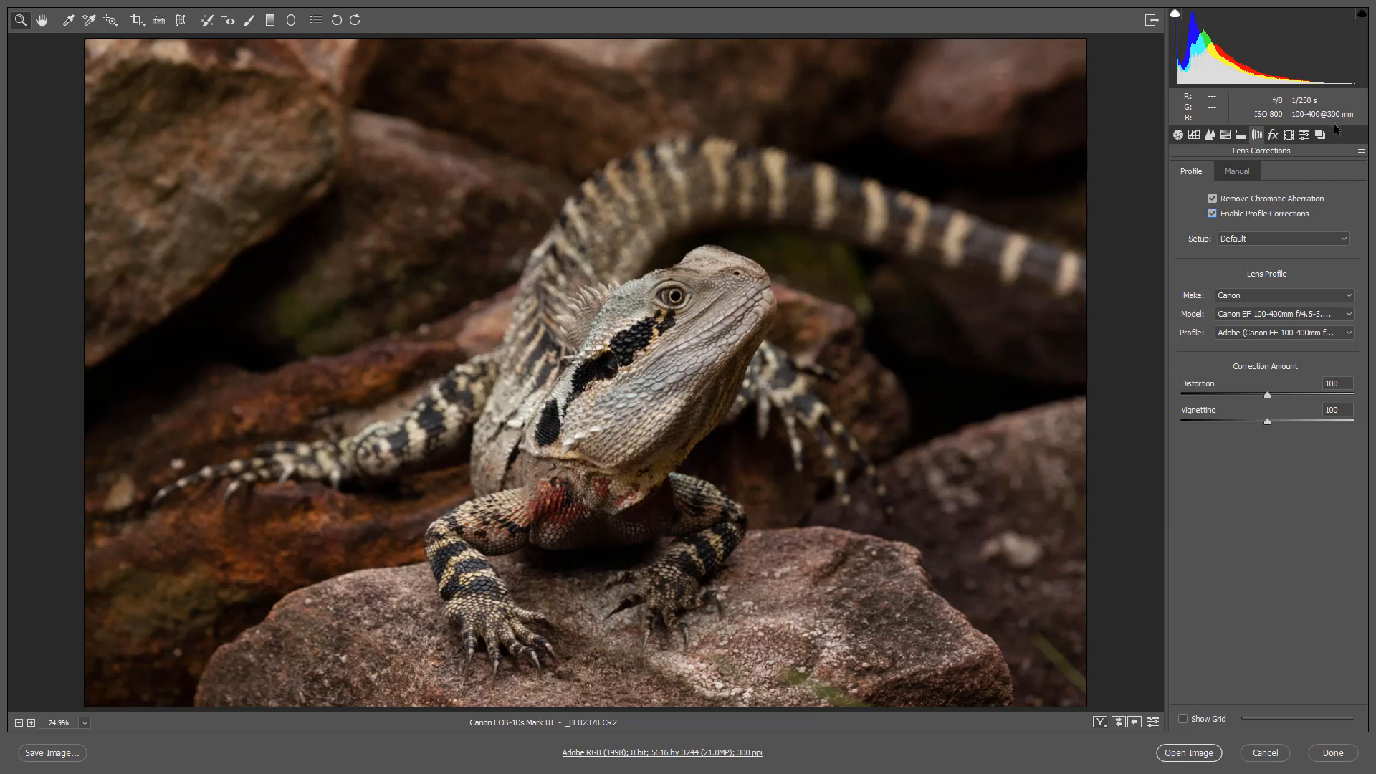
left_click(1178, 136)
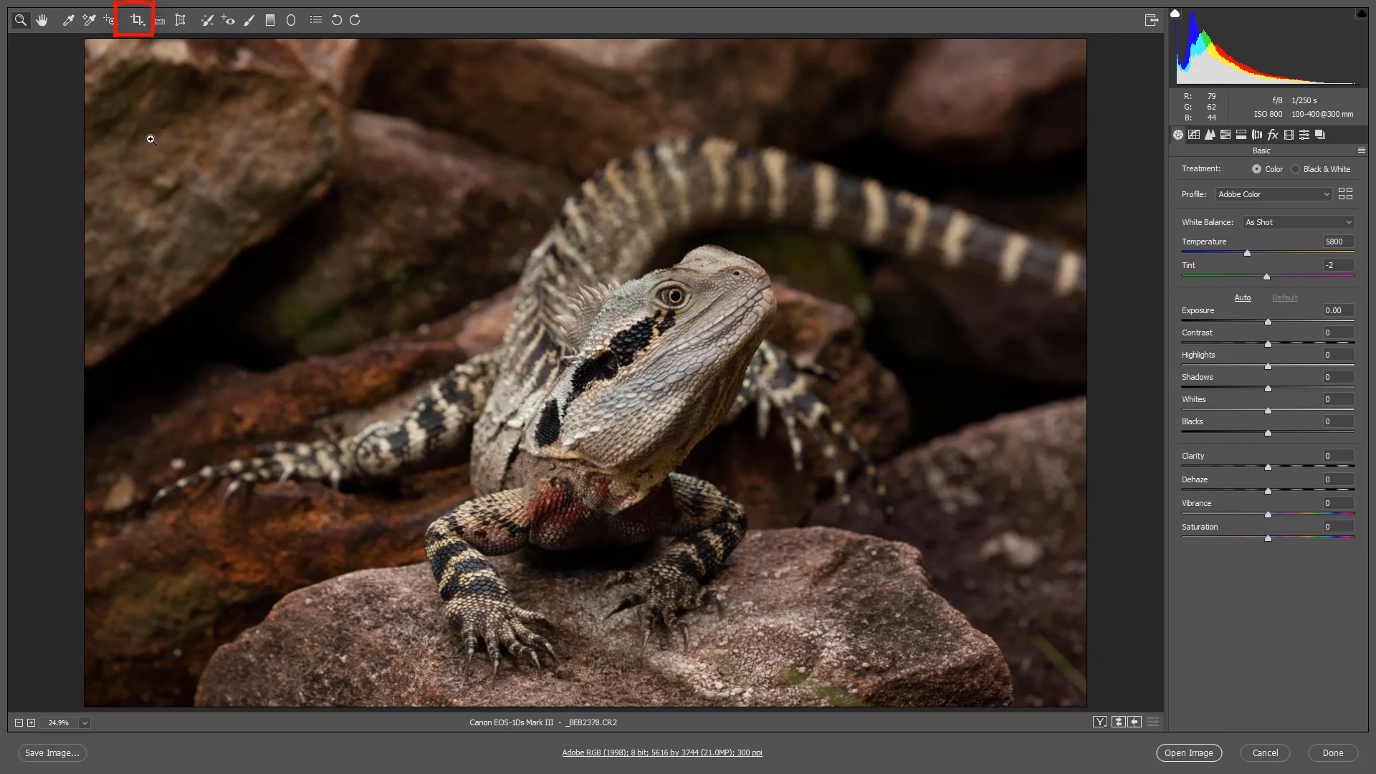
Step: Draw a crop frame with the Normal ratio around the entire photo
left_click(142, 23)
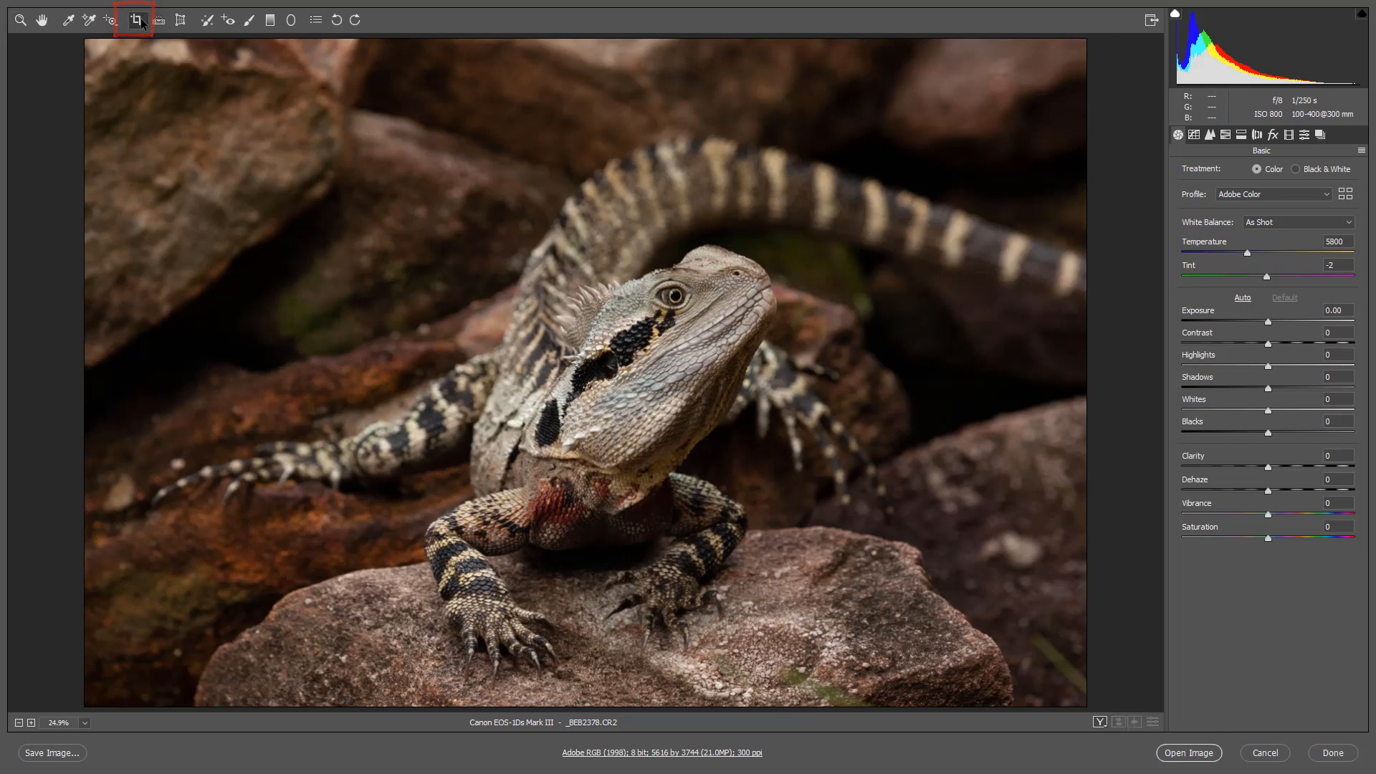
left_click(141, 24)
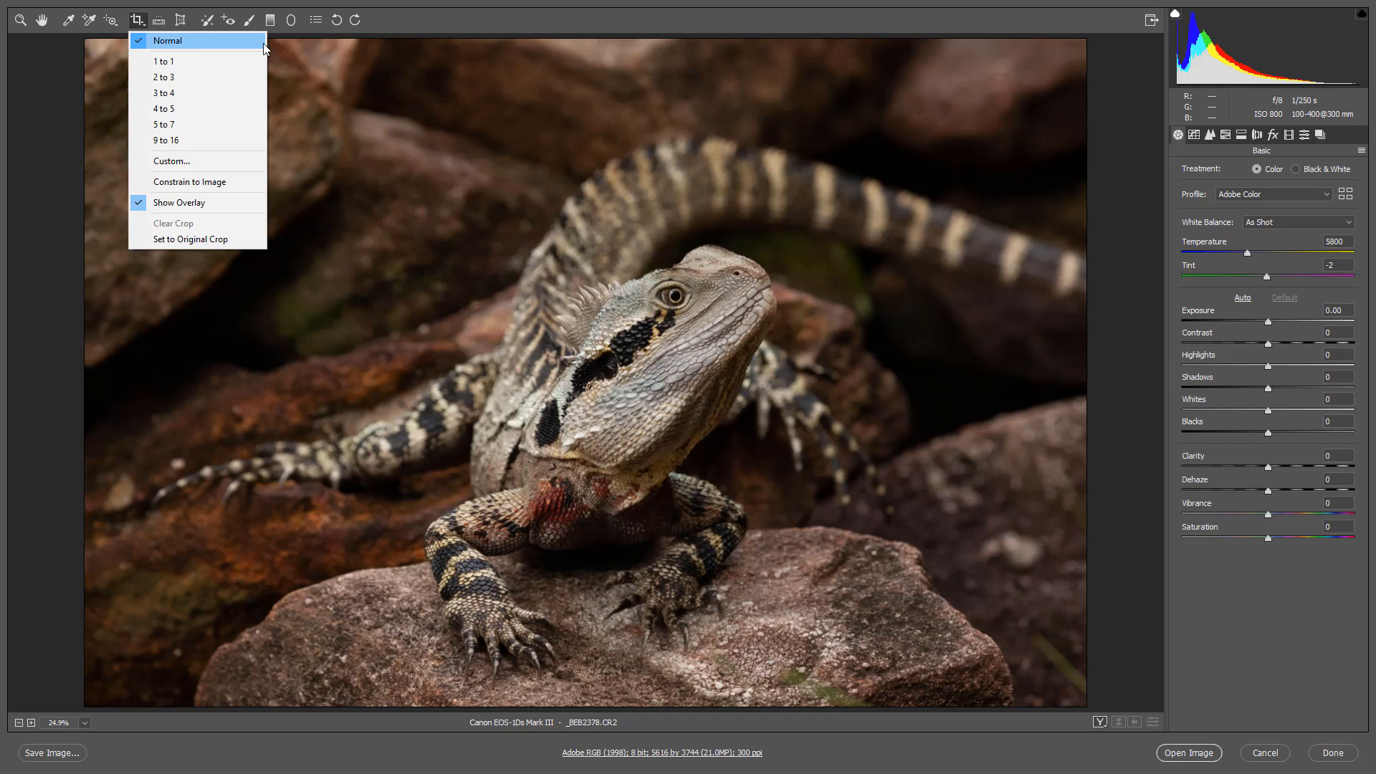
left_click(71, 45)
left_click_drag(86, 43, 1089, 710)
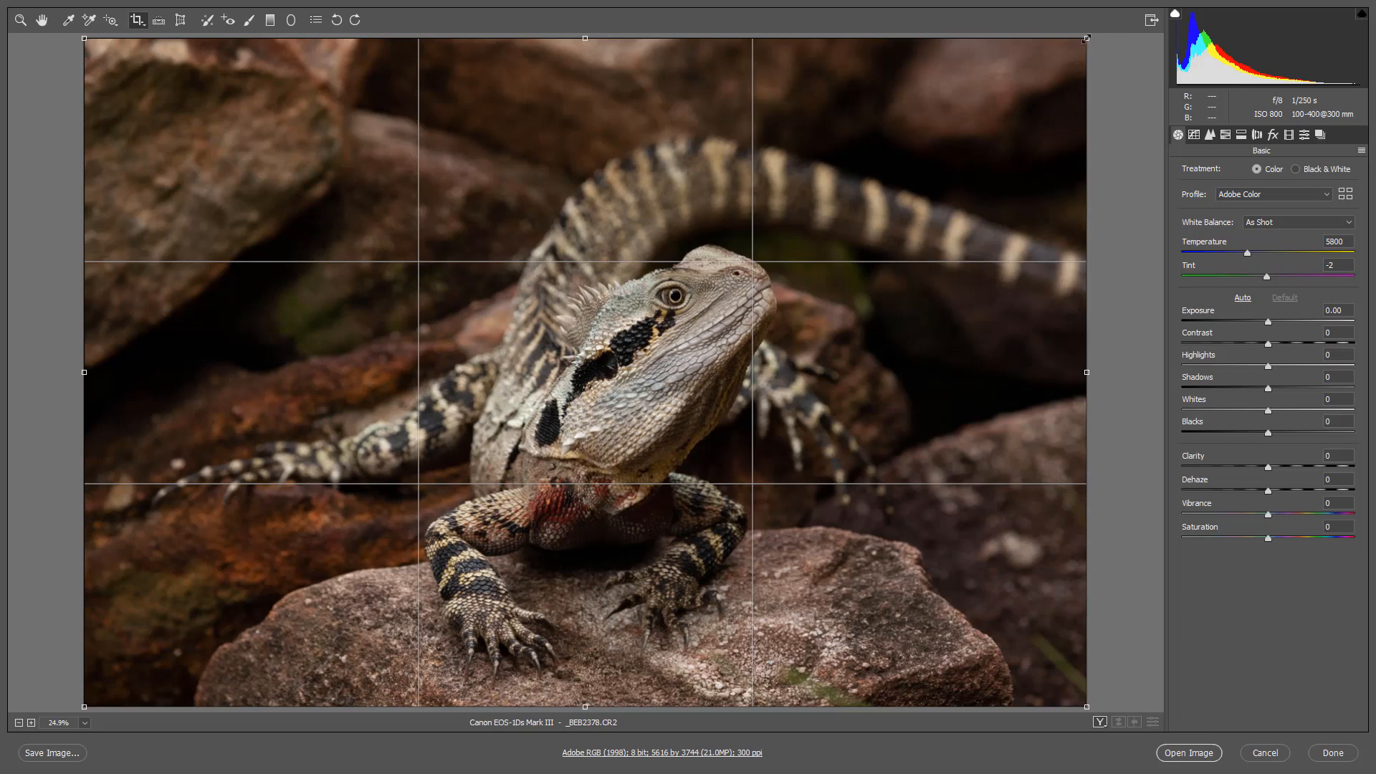
Step: Trim the crop frame slightly on all four sides, to about 5616 by 3500 pixels, and apply the crop
left_click_drag(1086, 38, 1049, 98)
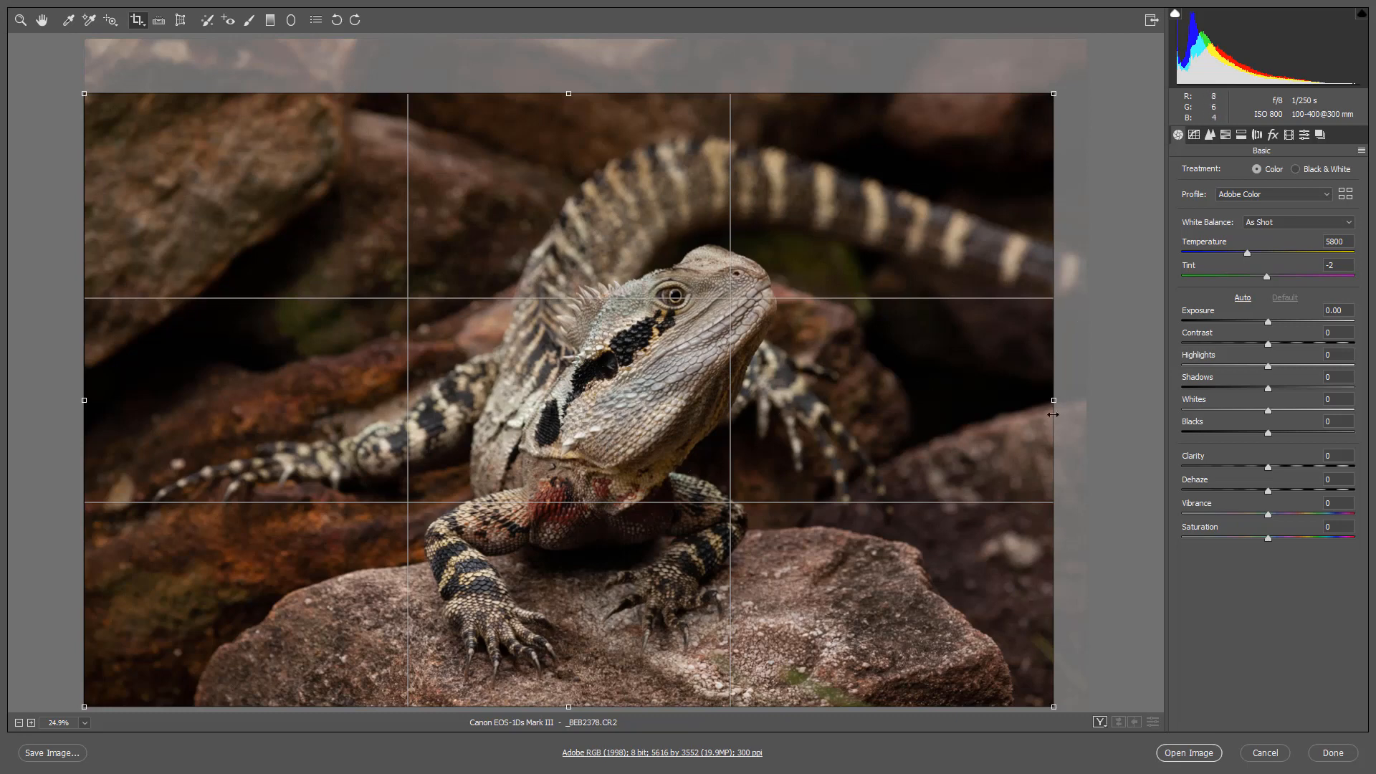
left_click_drag(1055, 407, 1085, 400)
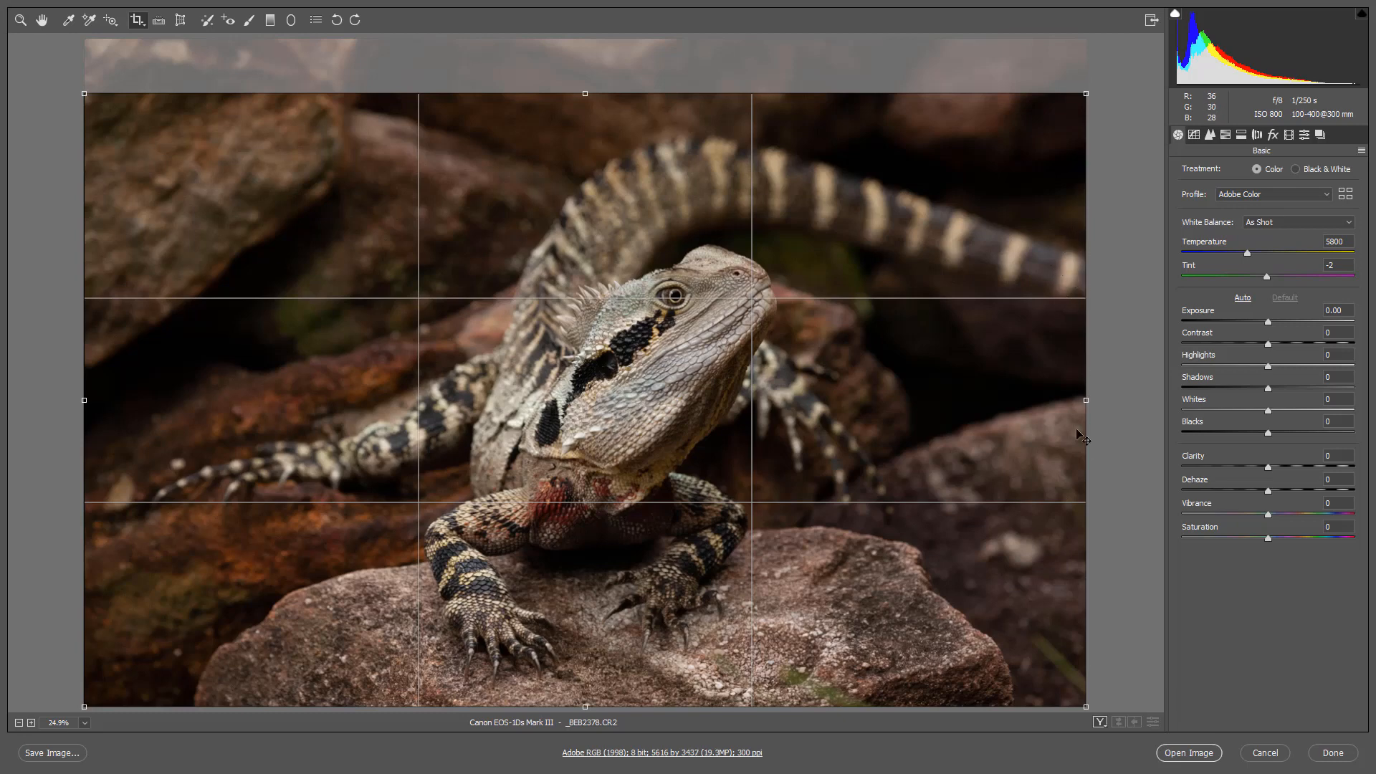
left_click_drag(1086, 399, 1059, 403)
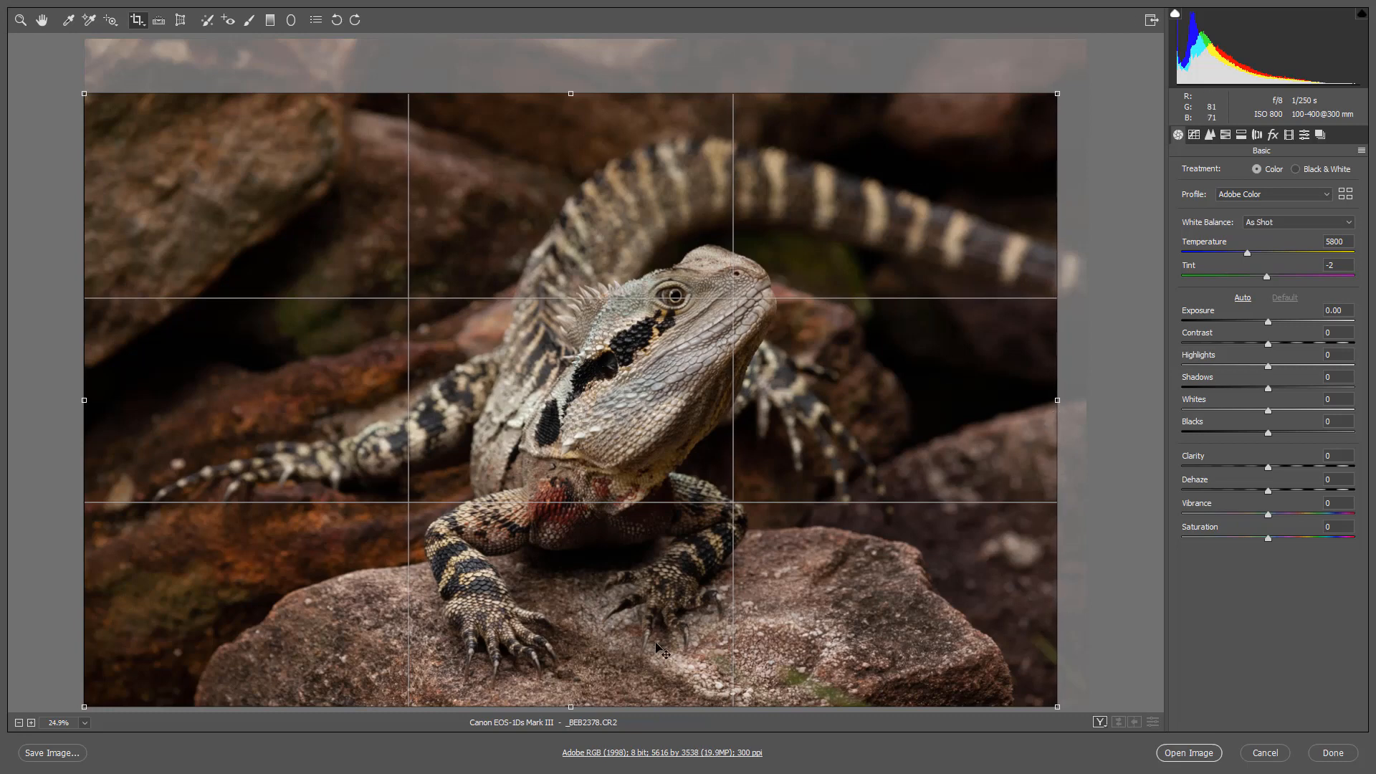
left_click_drag(570, 705, 566, 697)
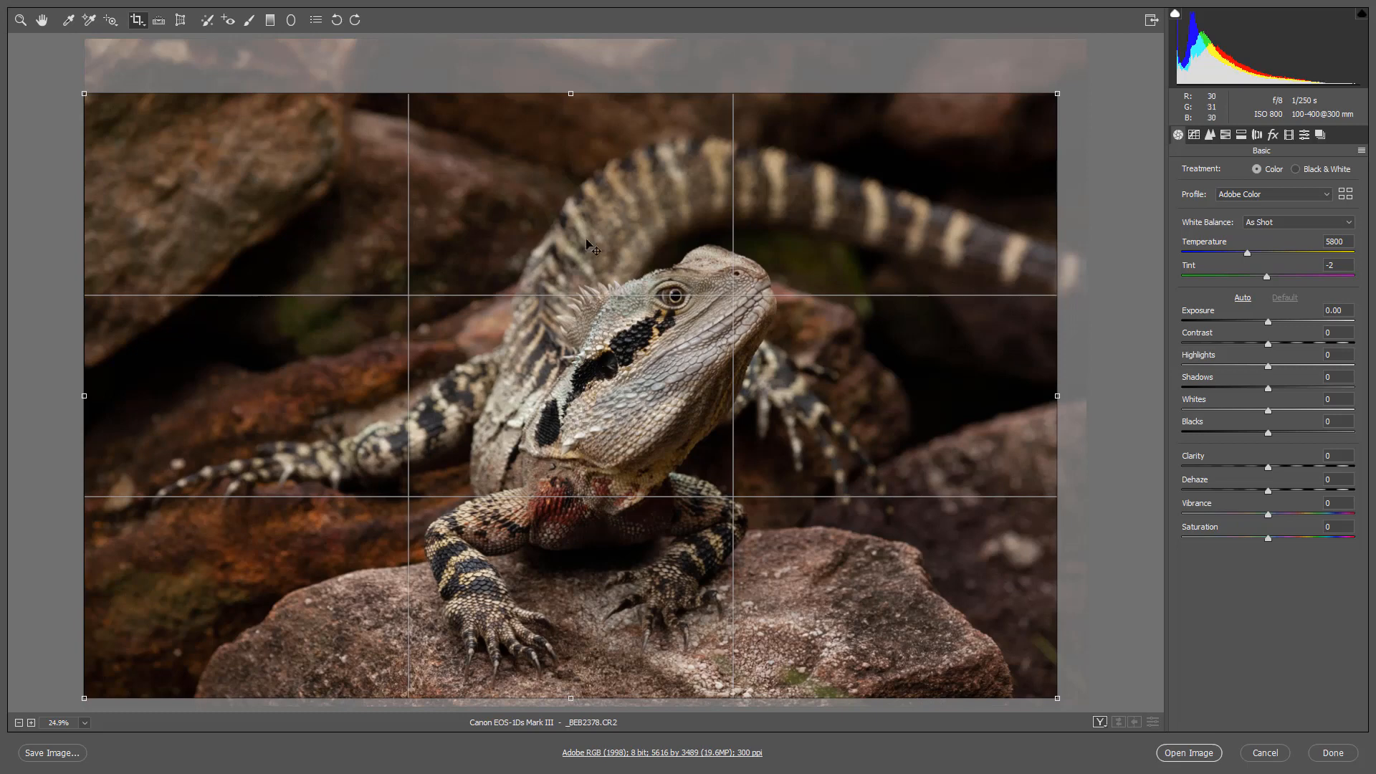
left_click_drag(570, 93, 566, 103)
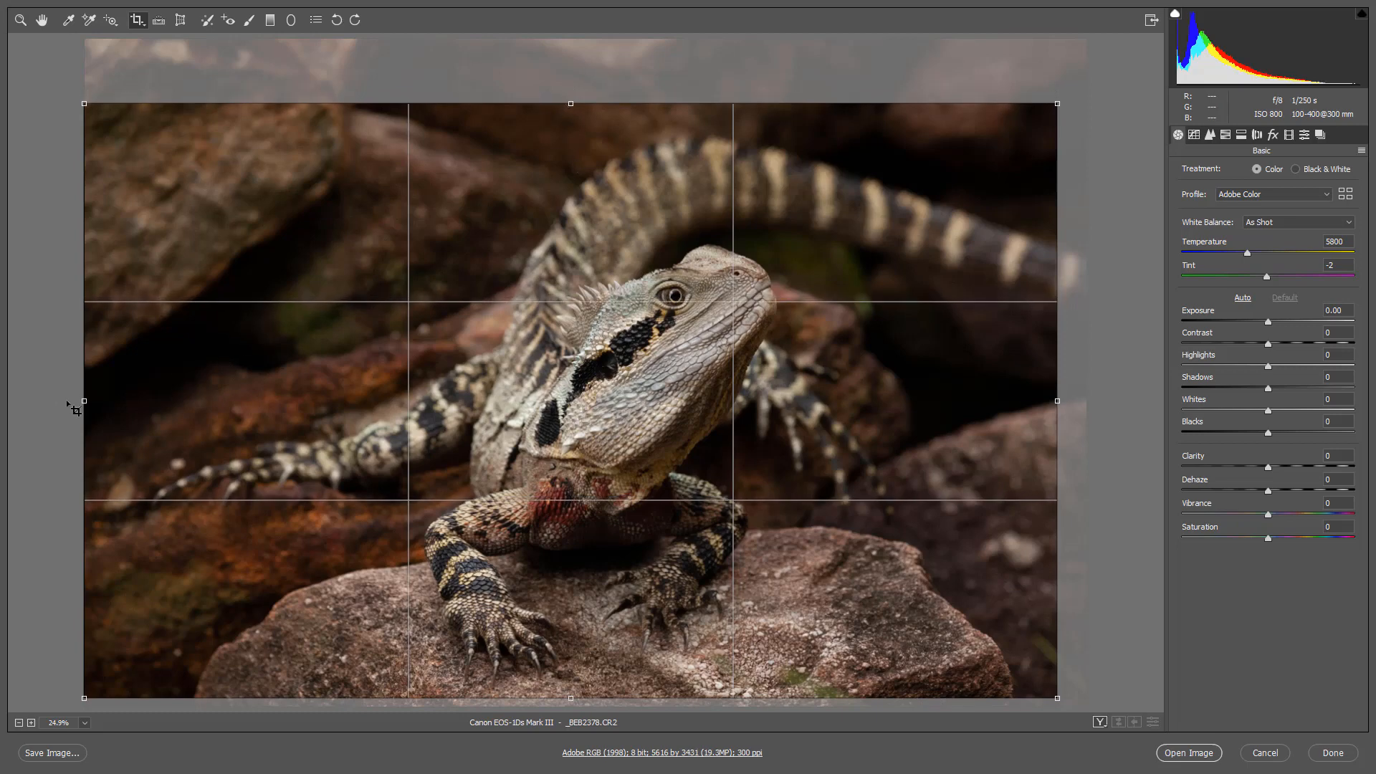
left_click_drag(82, 401, 103, 401)
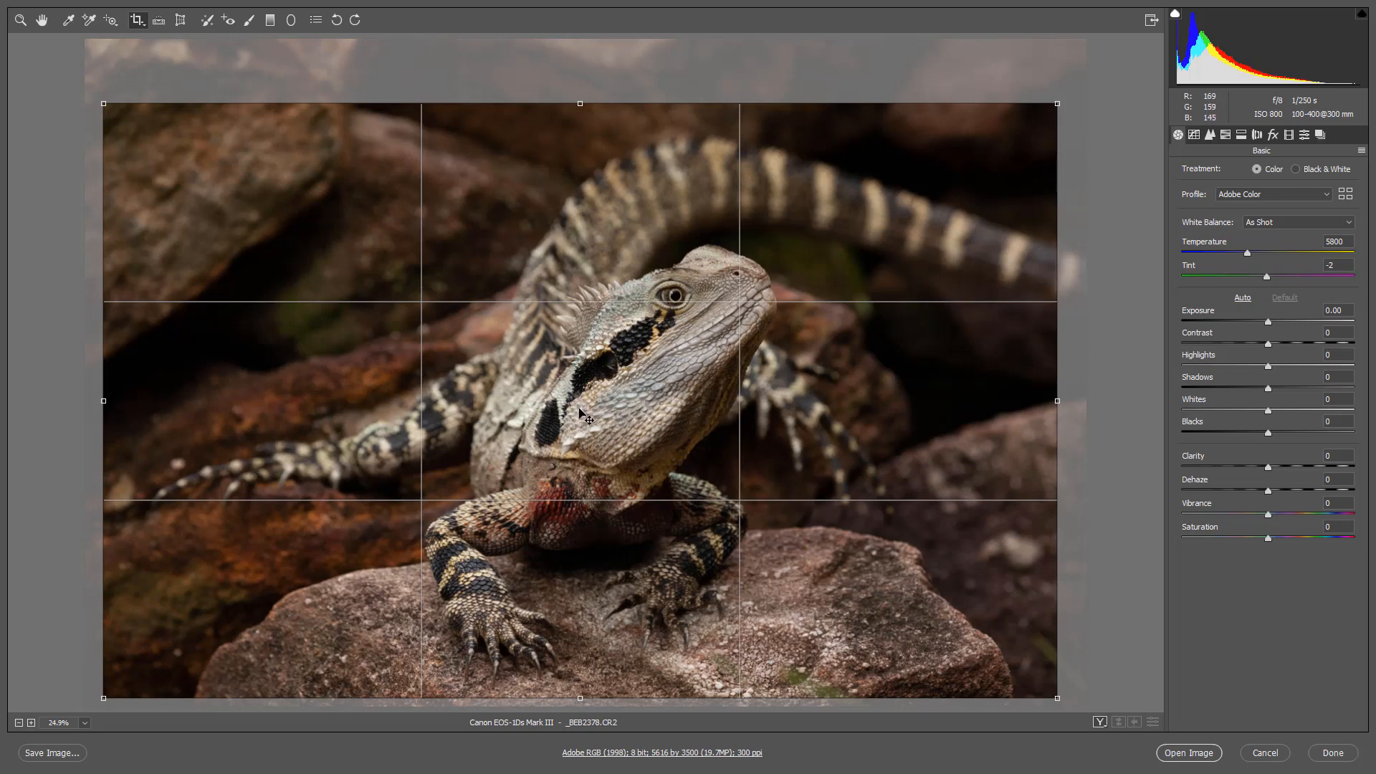
key("z")
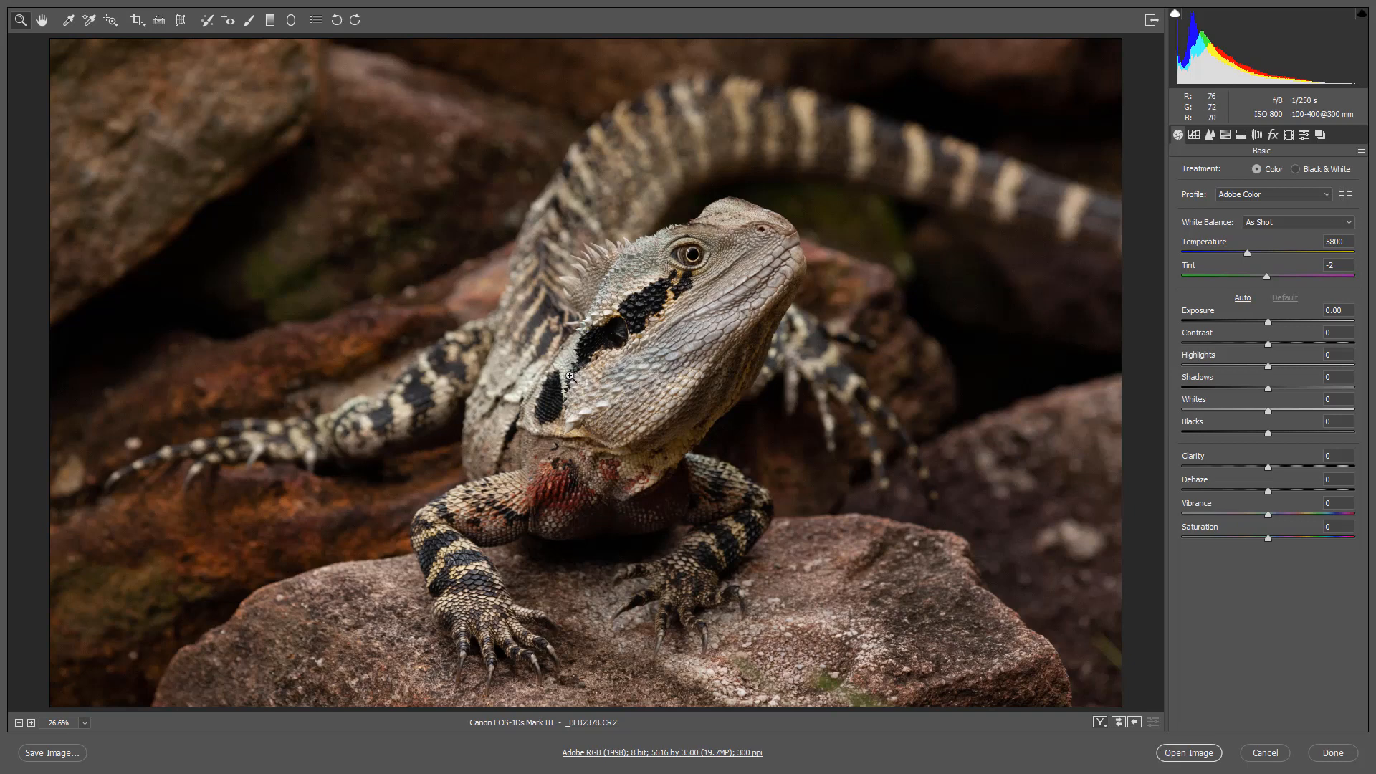
left_click(139, 22)
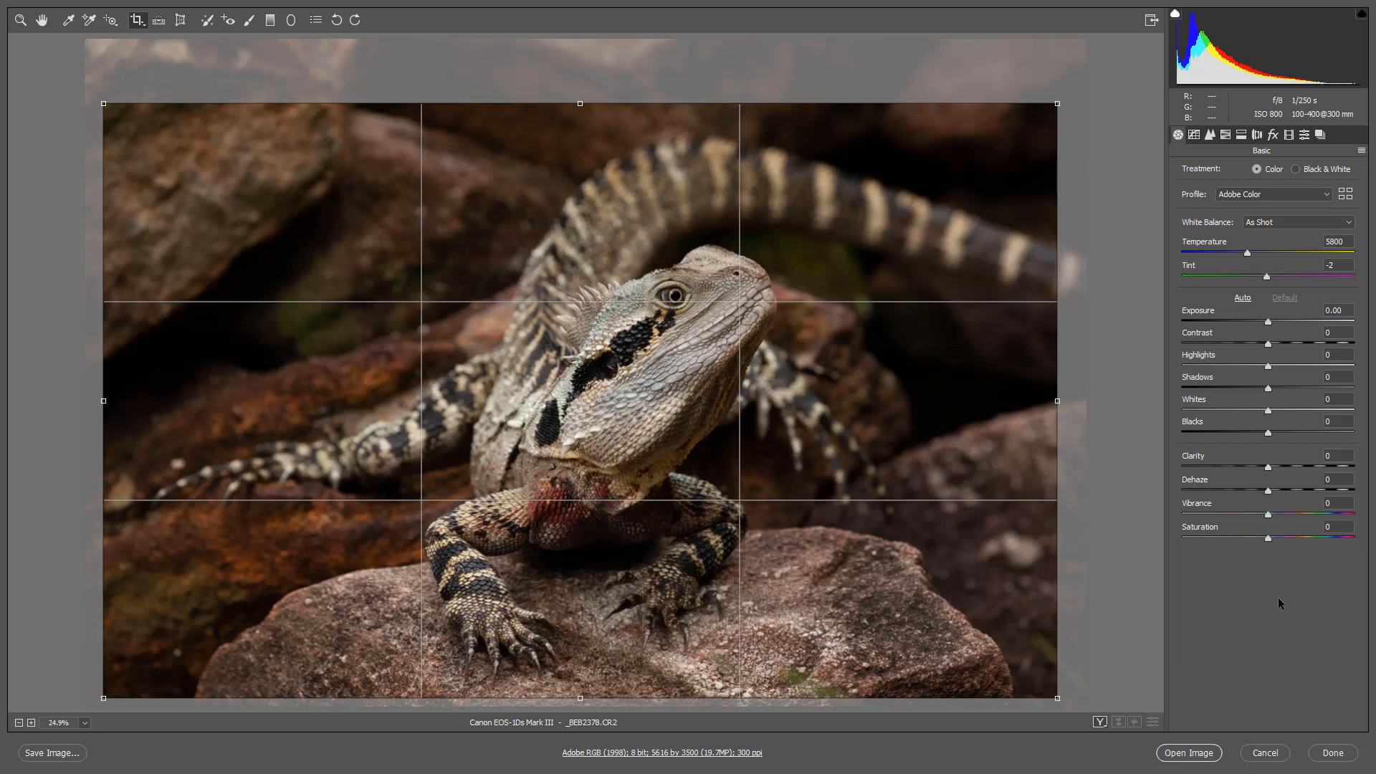
key("Return")
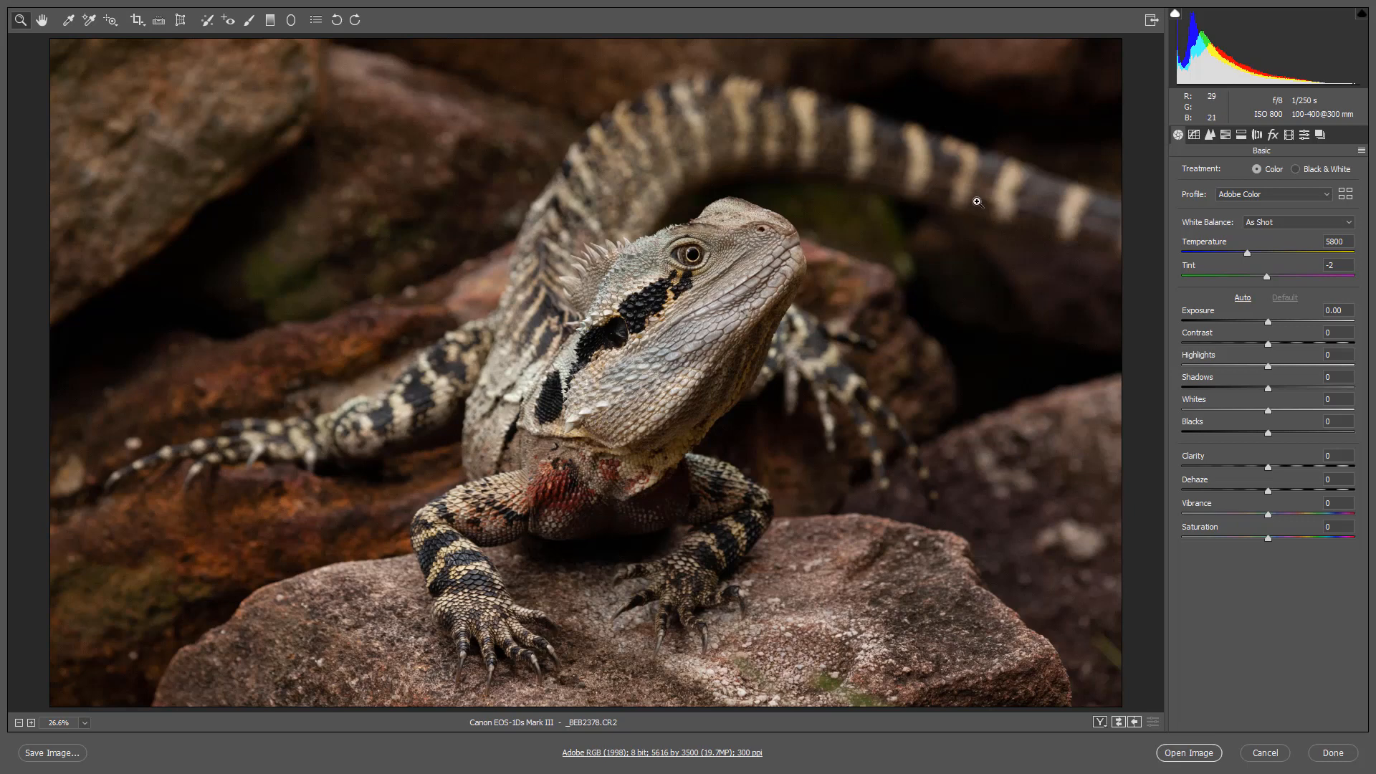
left_click(1176, 15)
left_click(1176, 16)
key("Tab")
Step: Try a Saturation of +68, reset it to 0, and set Vibrance to +66 instead
left_click(1268, 537)
left_click_drag(1268, 538, 1326, 539)
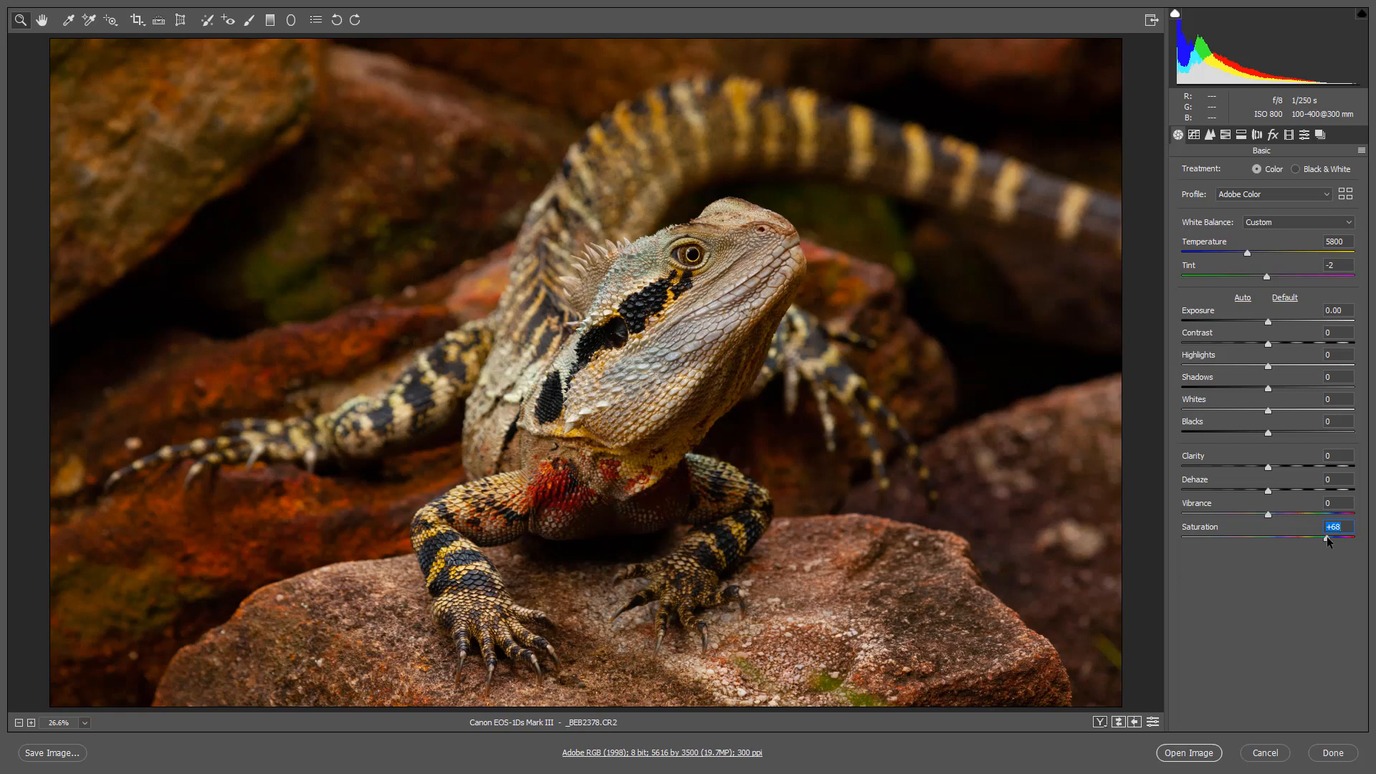
double_click(1326, 538)
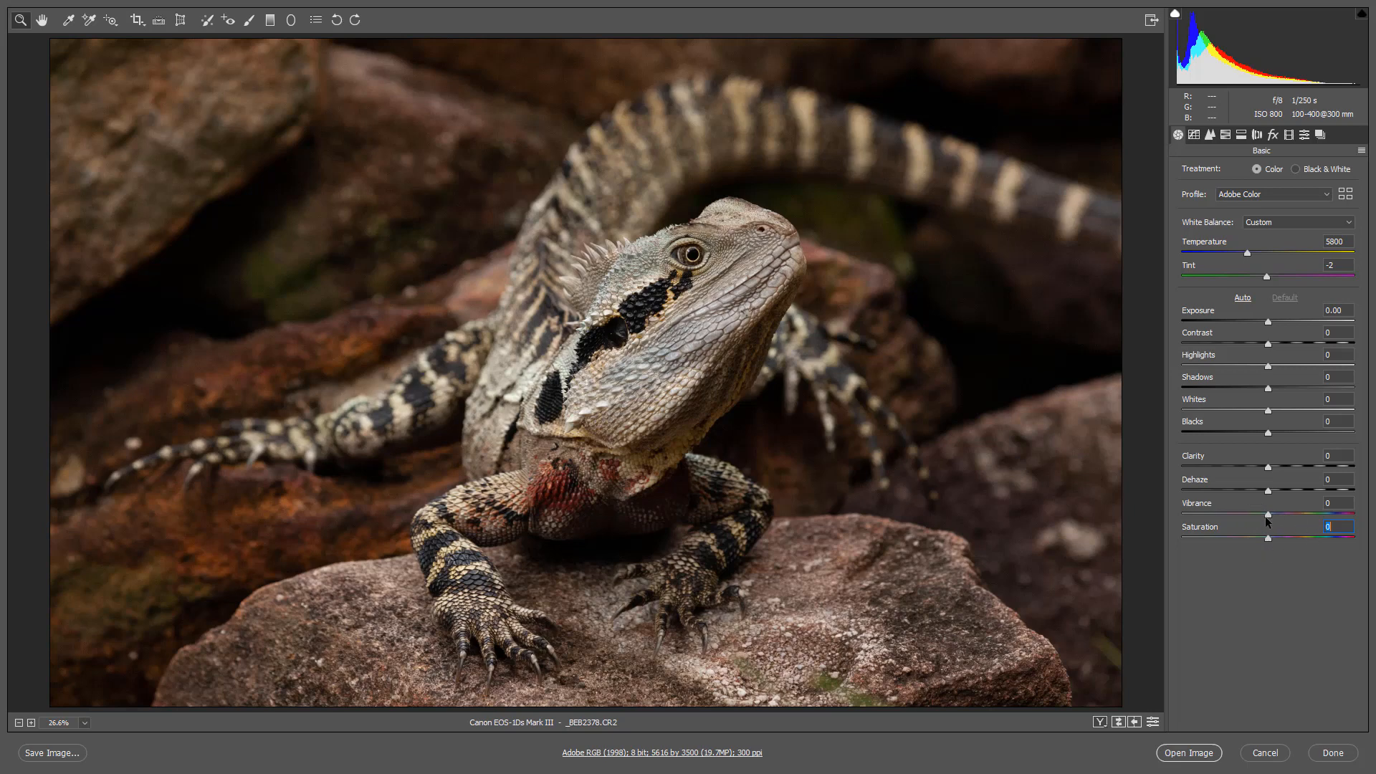
left_click_drag(1268, 514, 1322, 516)
left_click_drag(1323, 516, 1324, 517)
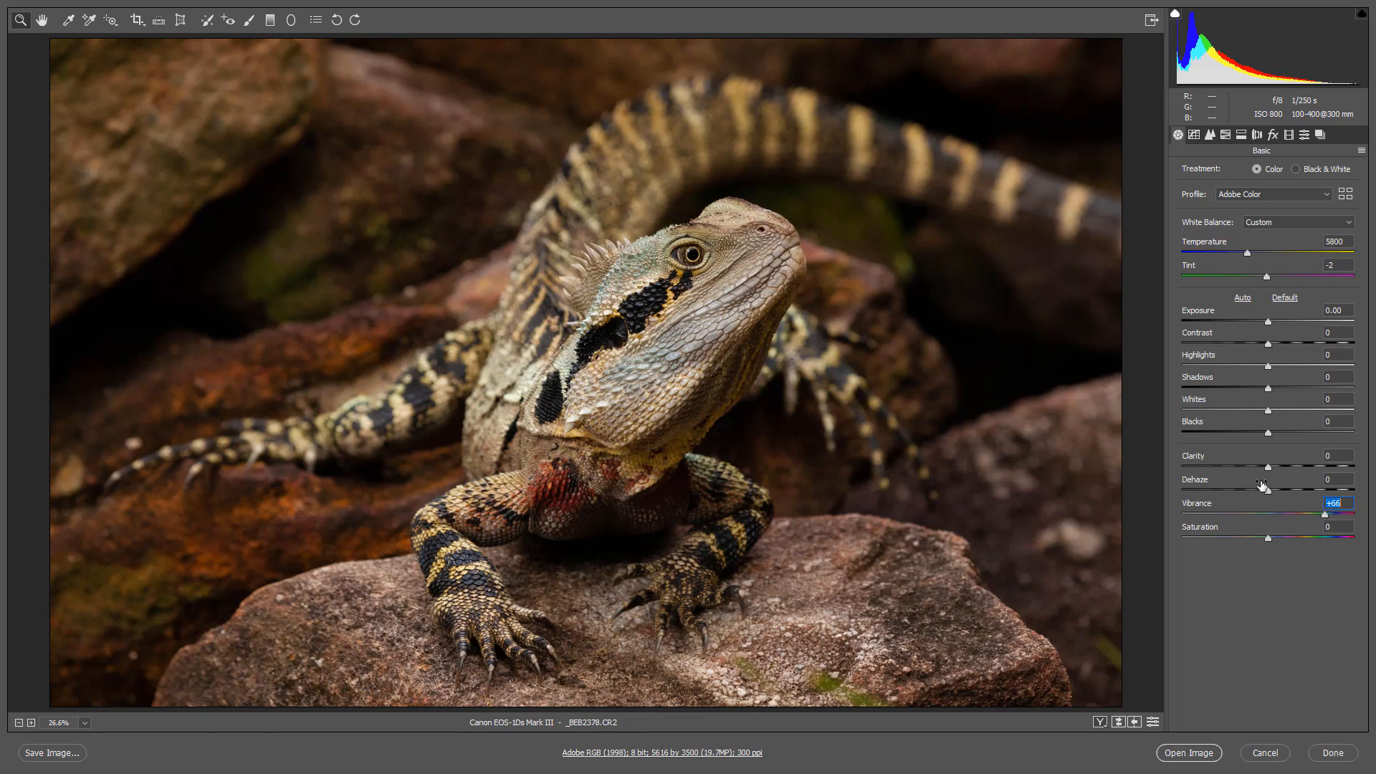
Step: Try Tint at -49 and +35 and Temperature at 6950, resetting each to its original value
left_click(1229, 278)
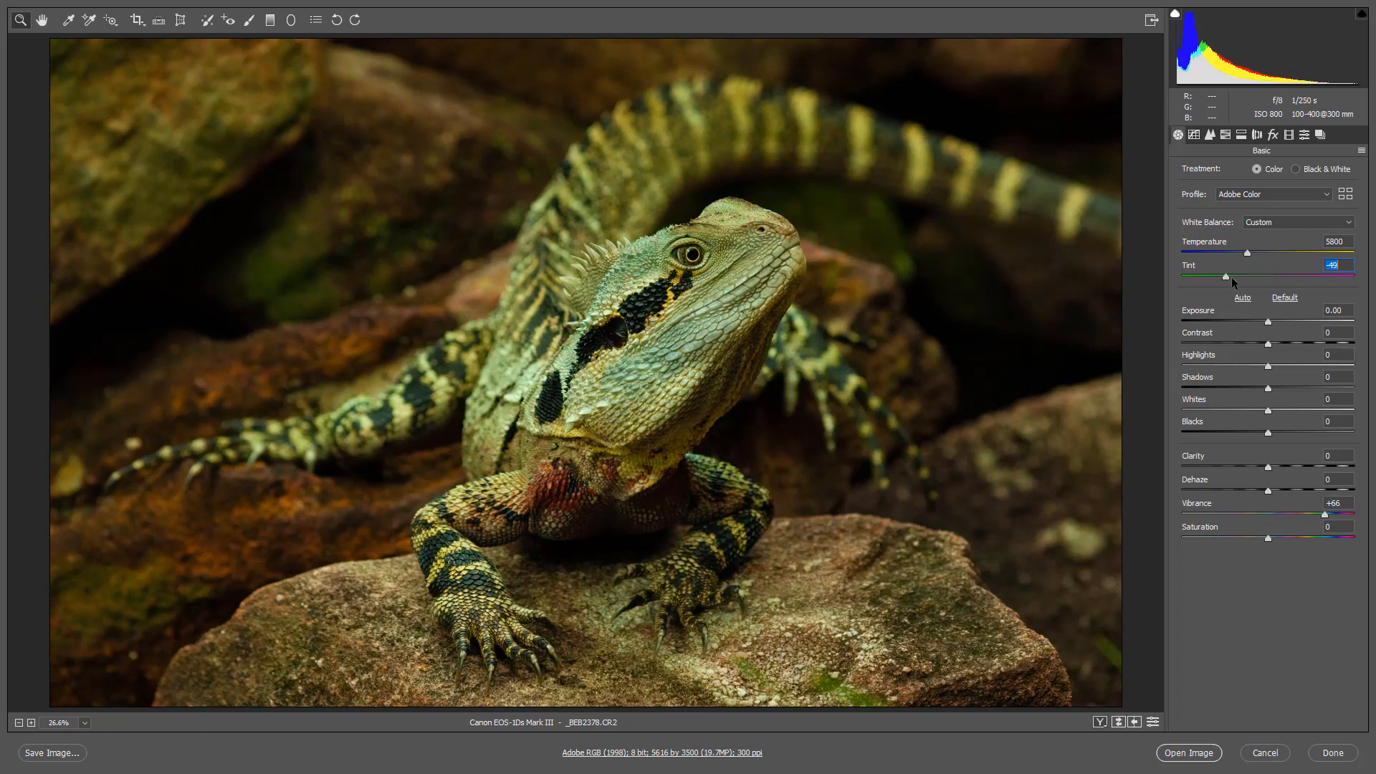
left_click_drag(1223, 277, 1297, 277)
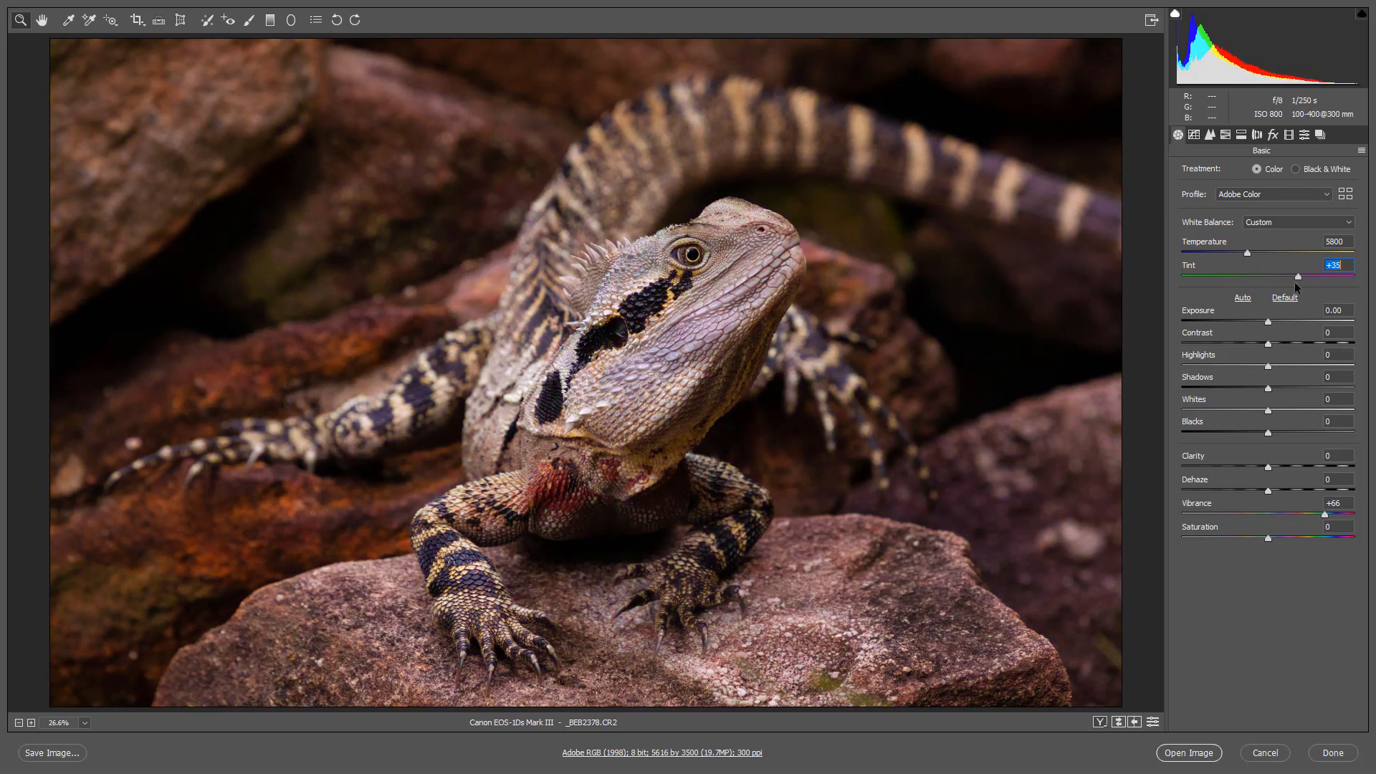
double_click(1297, 277)
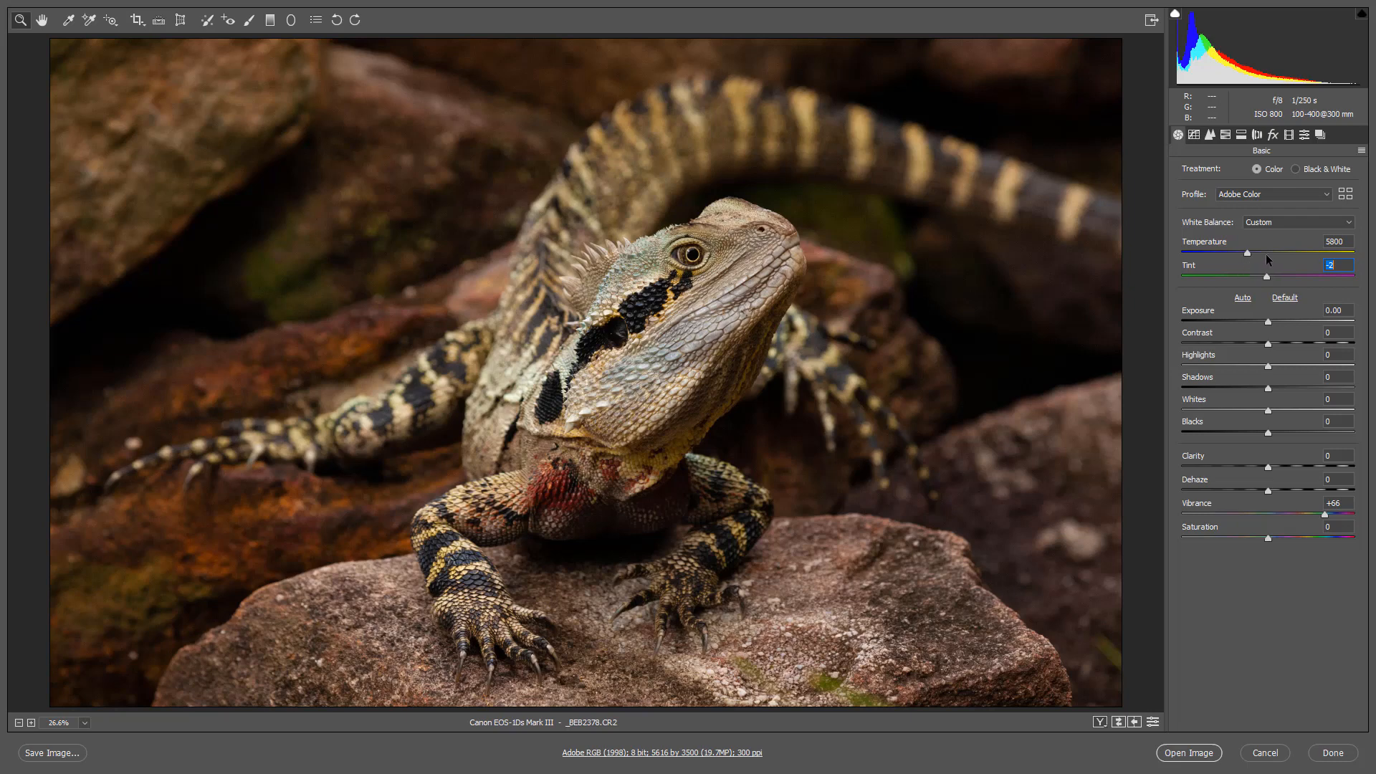
left_click(1267, 253)
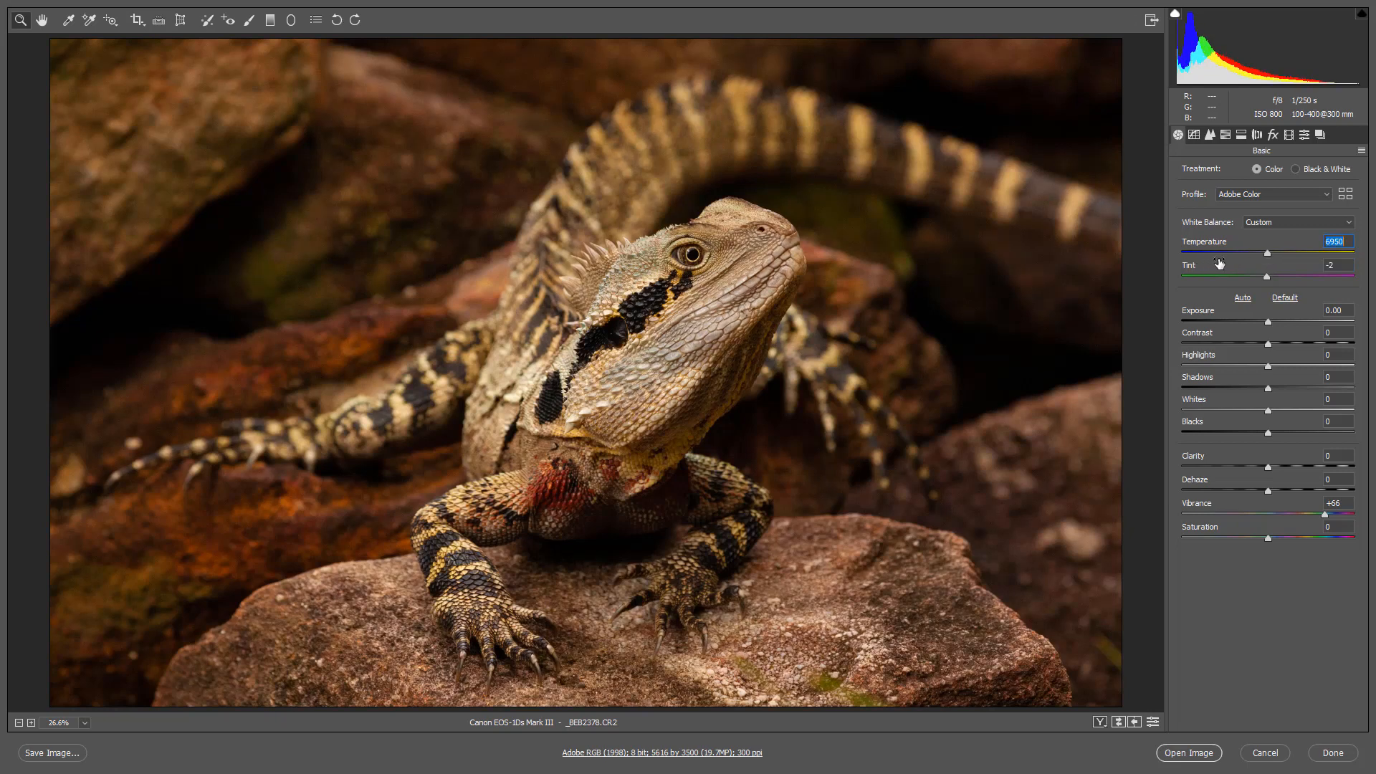
double_click(1268, 254)
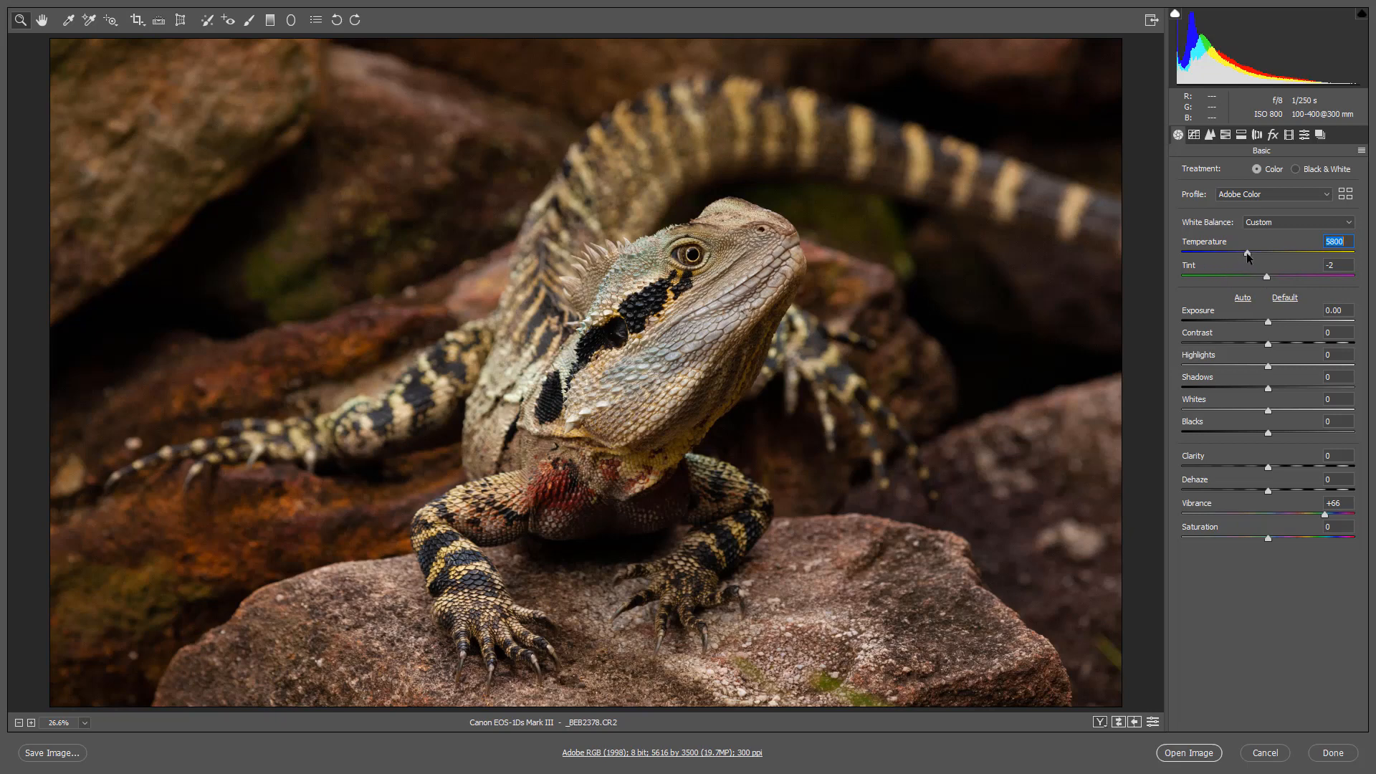
Step: Cool the white balance to a Temperature of 4900 and raise Vibrance to +86
left_click_drag(1247, 254, 1232, 256)
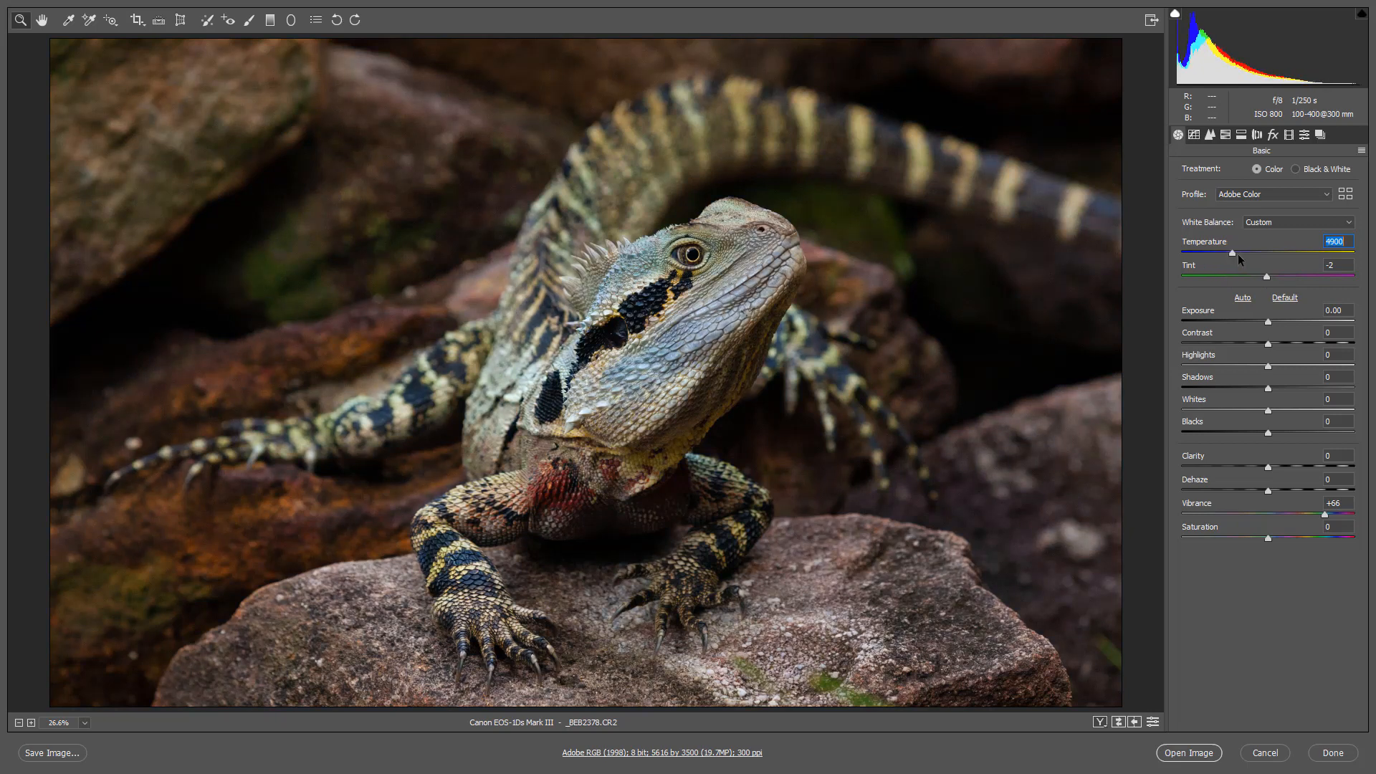
left_click(1340, 513)
Step: Set the Luminance noise reduction to 33, judging it on the blurred background rock at 100% magnification
double_click(21, 23)
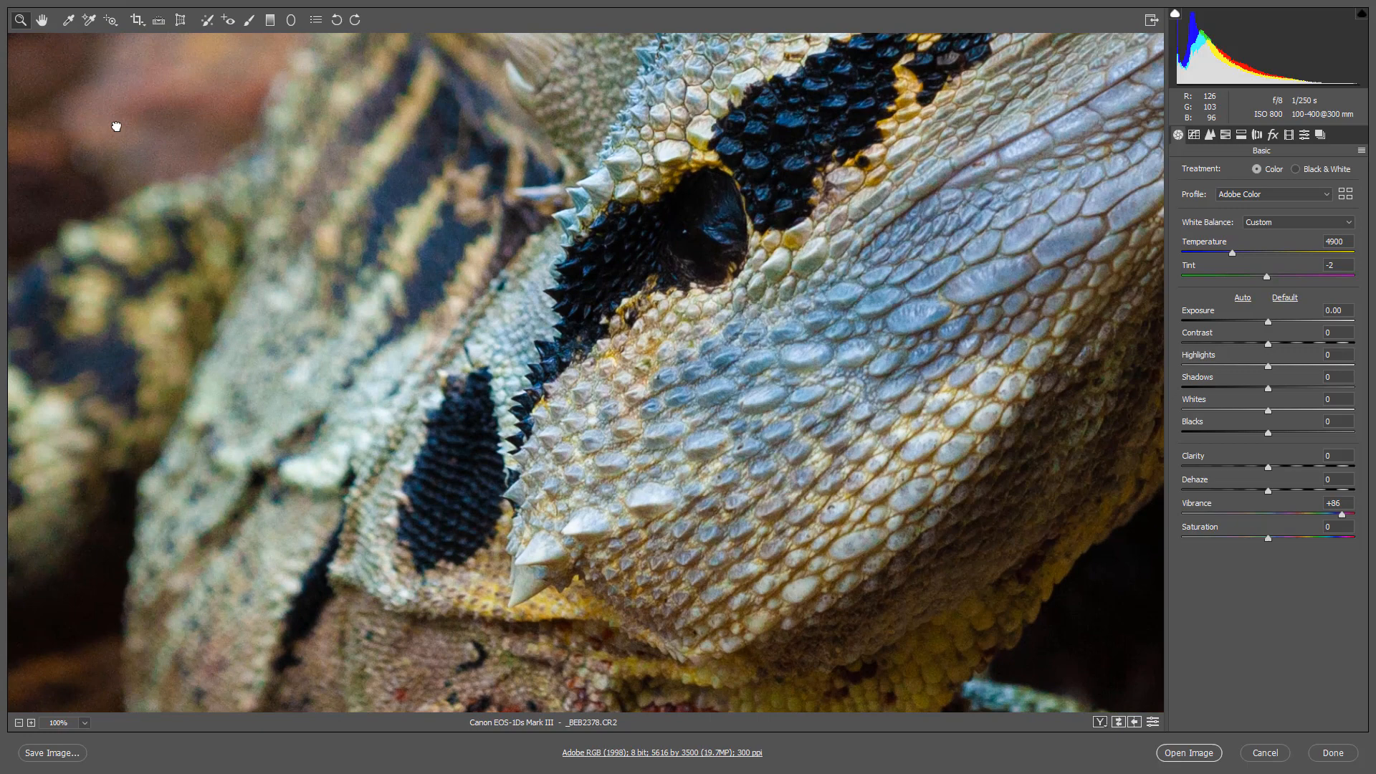
left_click_drag(117, 126, 1146, 652)
left_click_drag(386, 206, 953, 627)
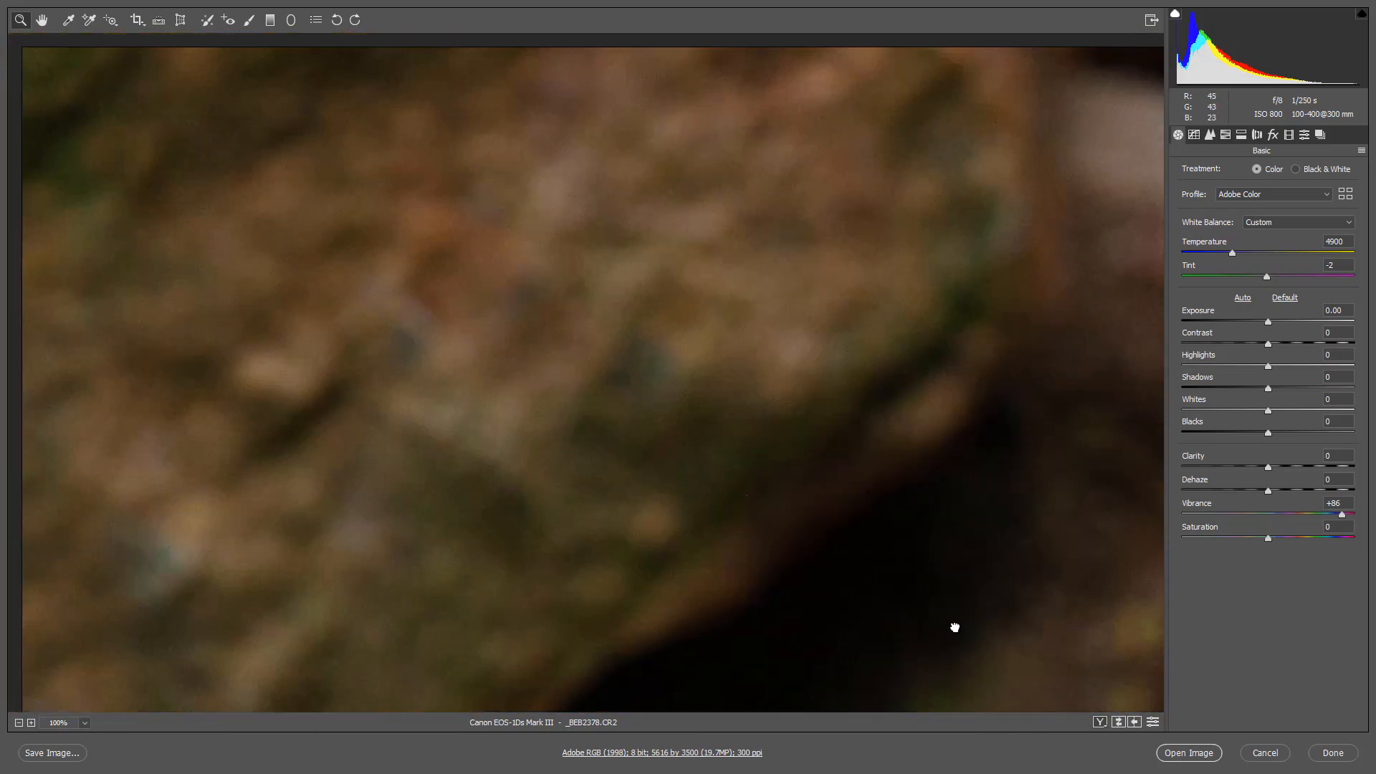
left_click_drag(488, 402, 593, 507)
left_click(1210, 137)
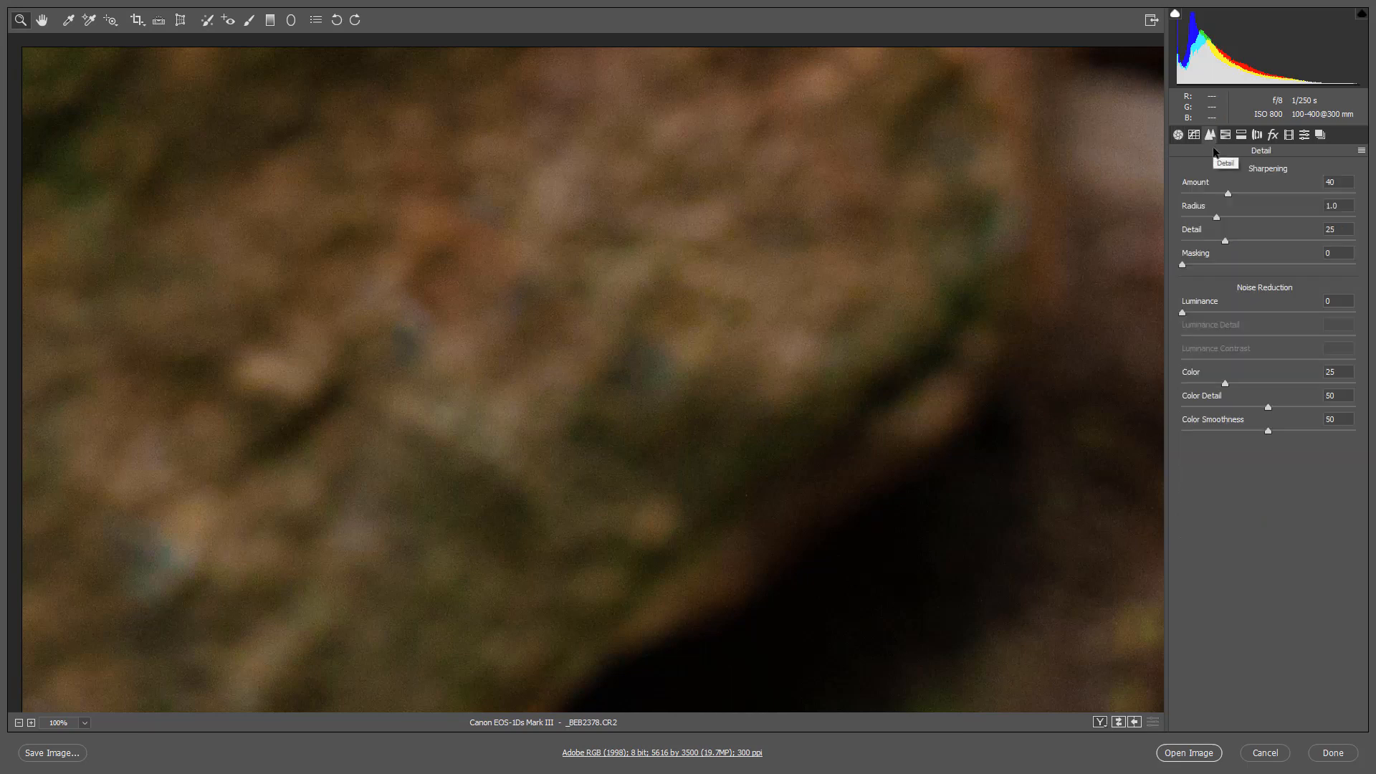
left_click(1266, 299)
left_click(1240, 313)
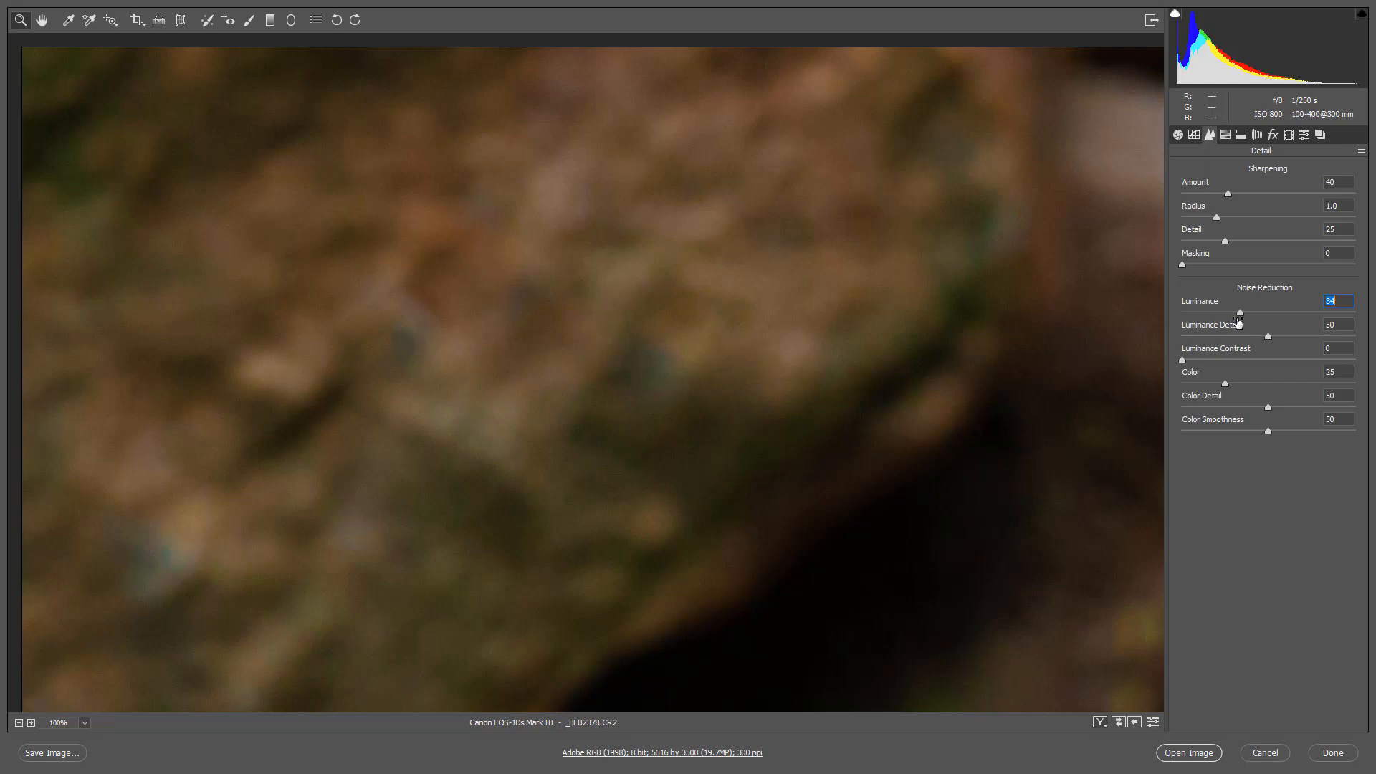
double_click(1239, 315)
left_click(1240, 314)
left_click_drag(1239, 315, 1235, 316)
Step: Heal the pale spot above the toes of the lizard's outstretched foot at Spot Removal size 26 and check it with the overlay hidden
right_click(582, 324)
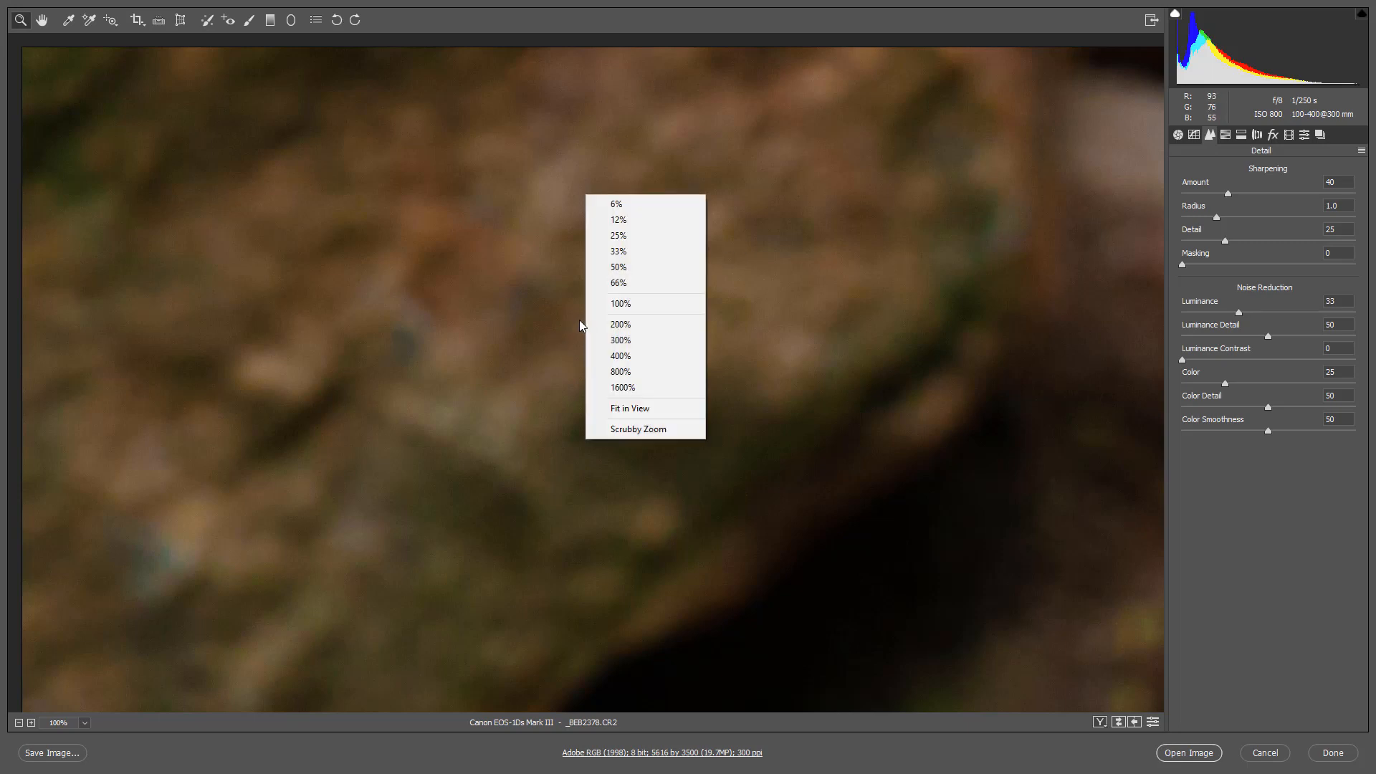
left_click(628, 409)
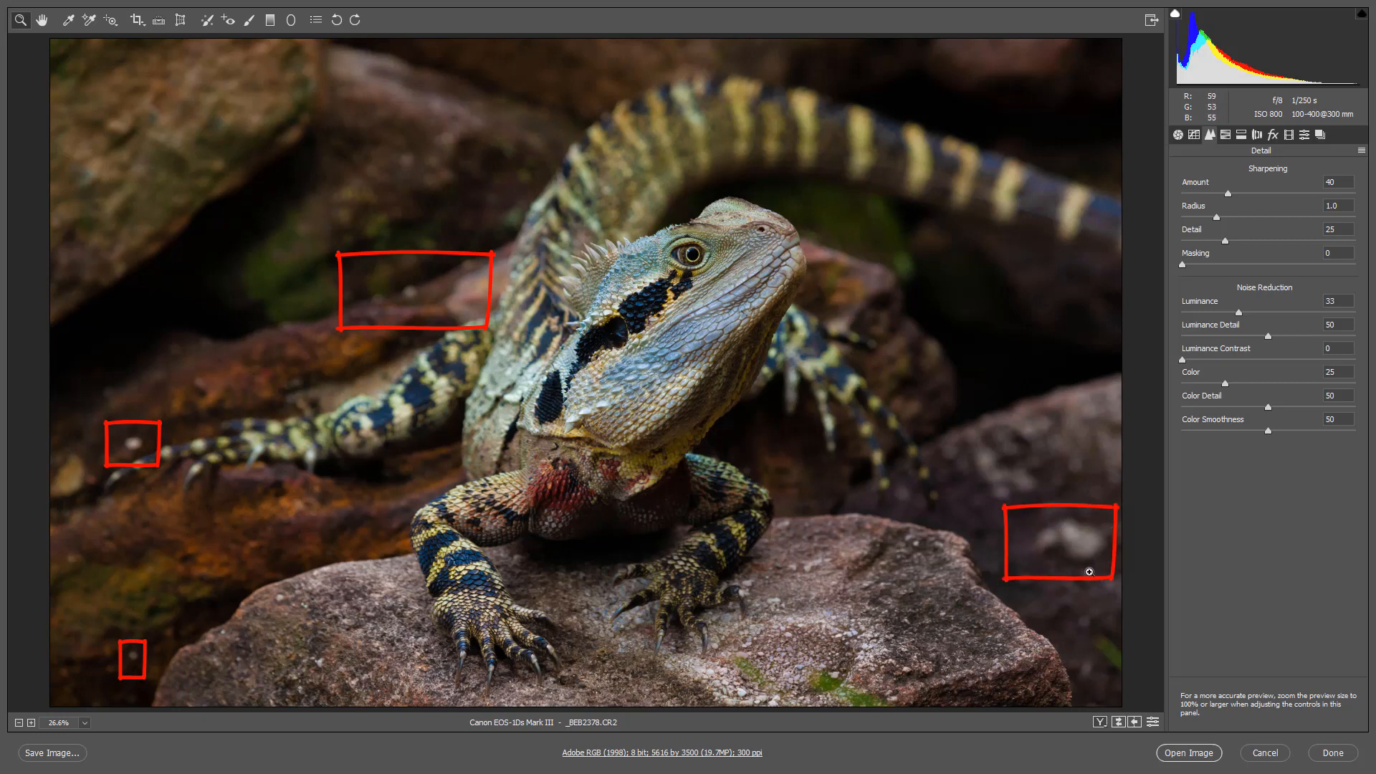
left_click(207, 21)
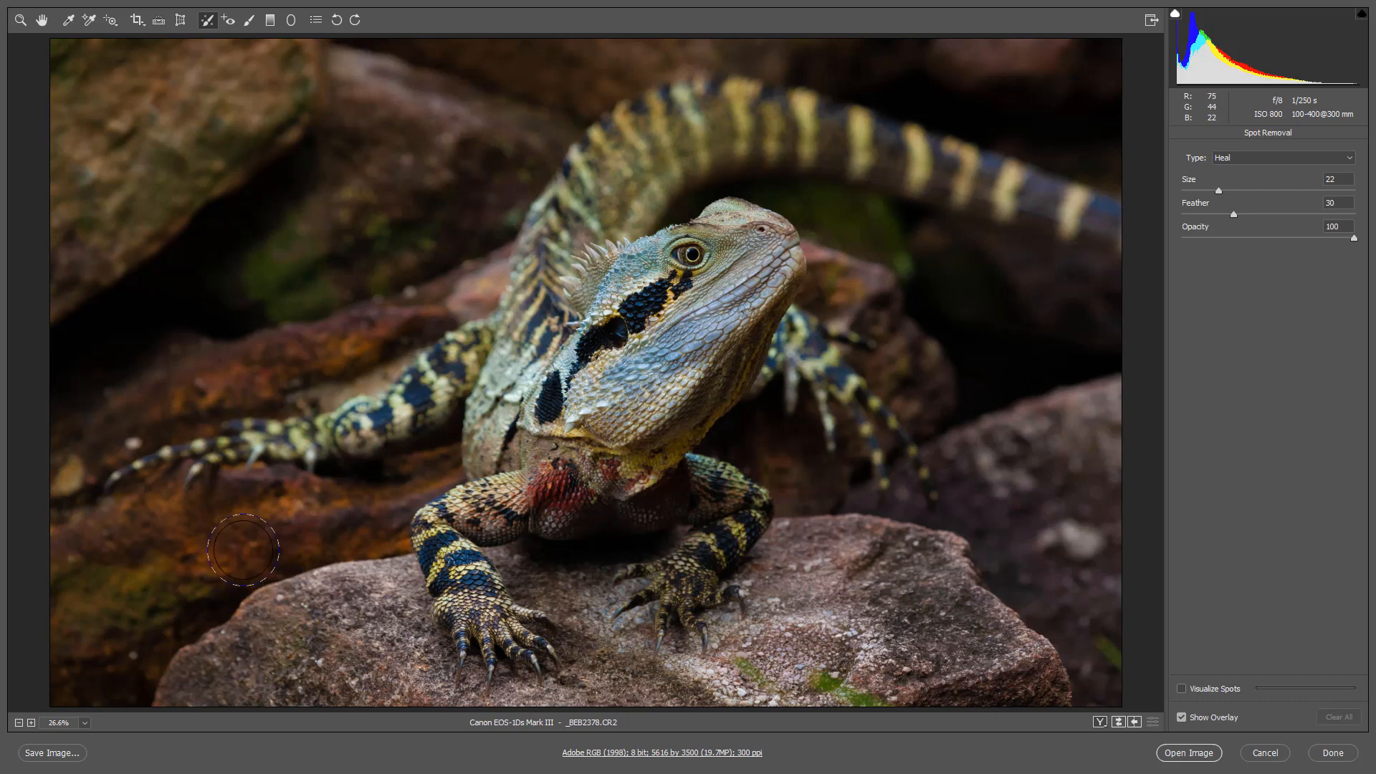
double_click(20, 20)
left_click_drag(65, 528, 947, 399)
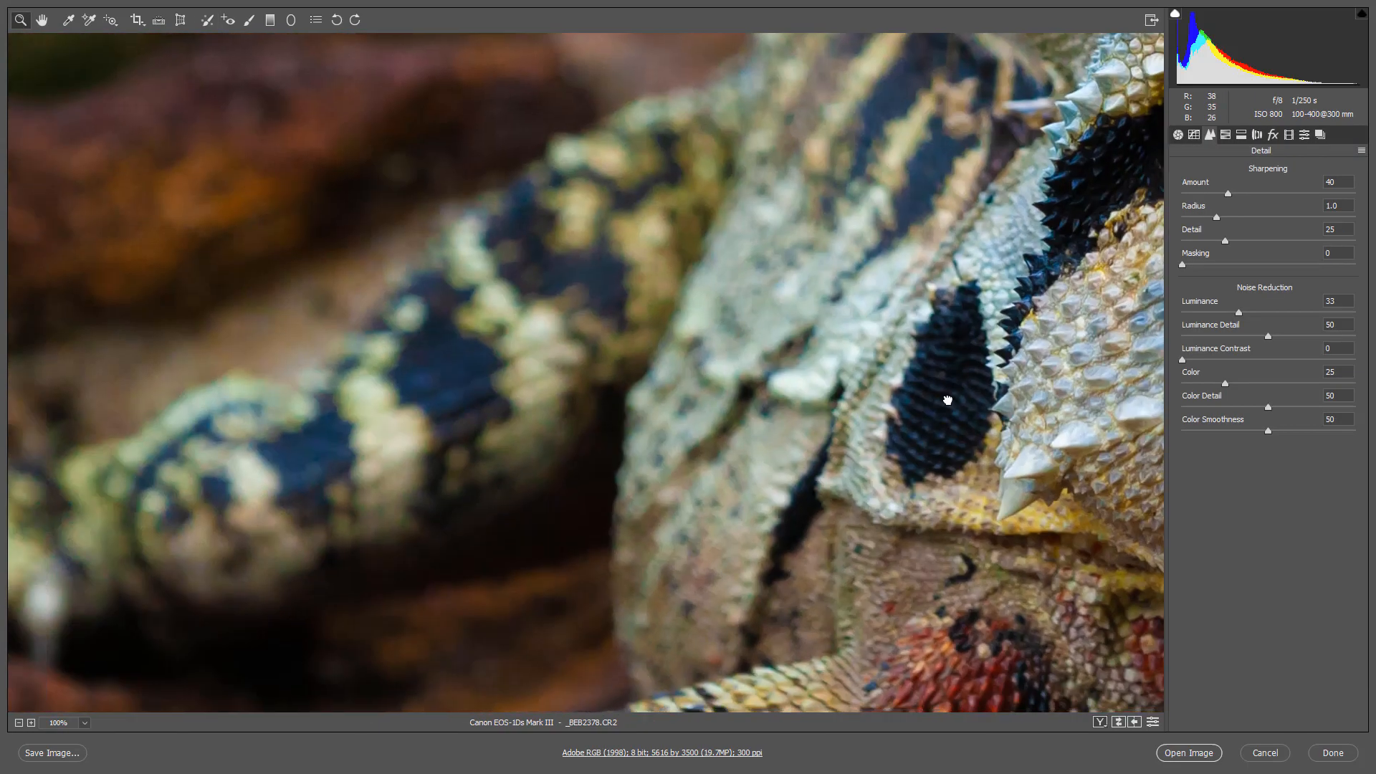
mouse_move(280, 590)
left_mouse_down()
mouse_move(719, 393)
mouse_move(996, 325)
mouse_move(977, 396)
left_mouse_up()
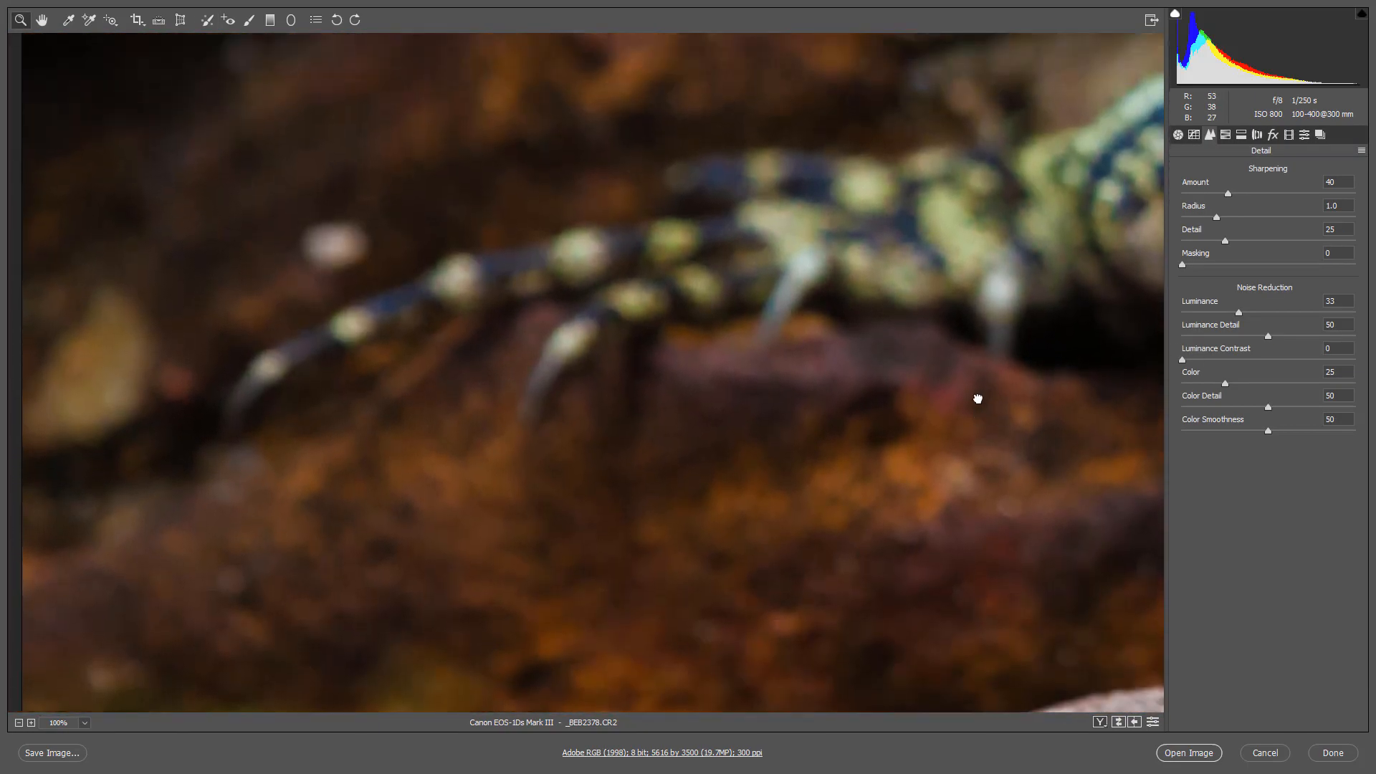
left_click(206, 21)
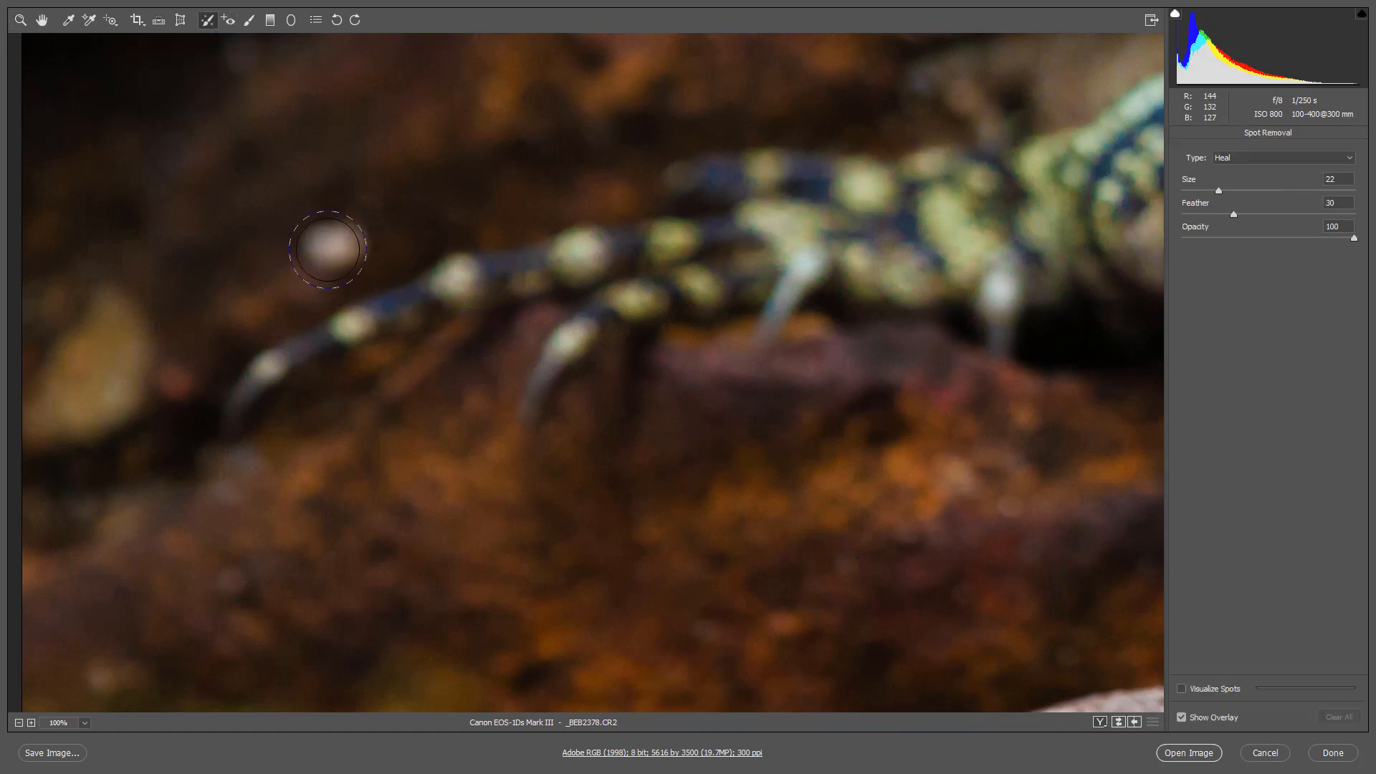
key("bracketright")
key("bracketright")
key("bracketright")
key("bracketright")
left_click(332, 244)
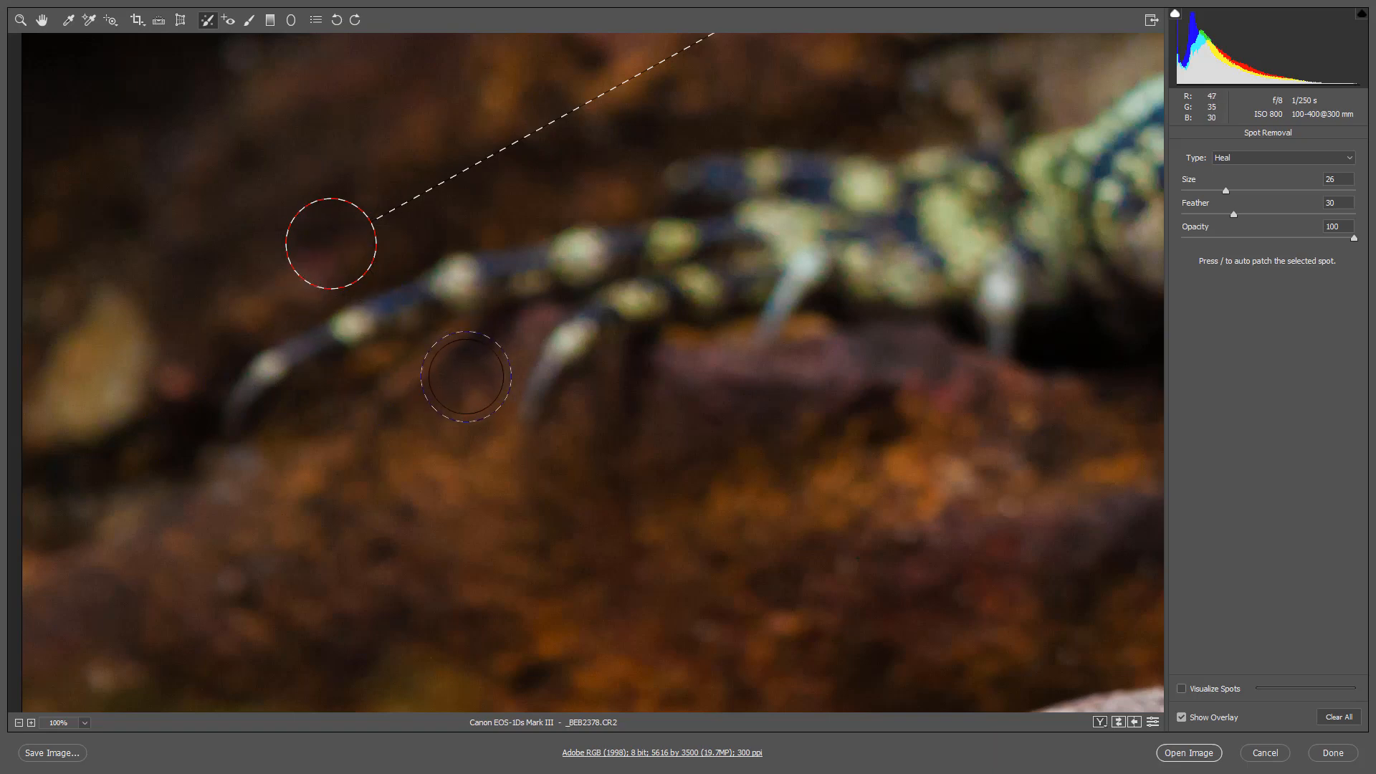
mouse_move(771, 253)
left_mouse_down()
mouse_move(723, 464)
mouse_move(729, 514)
left_mouse_up()
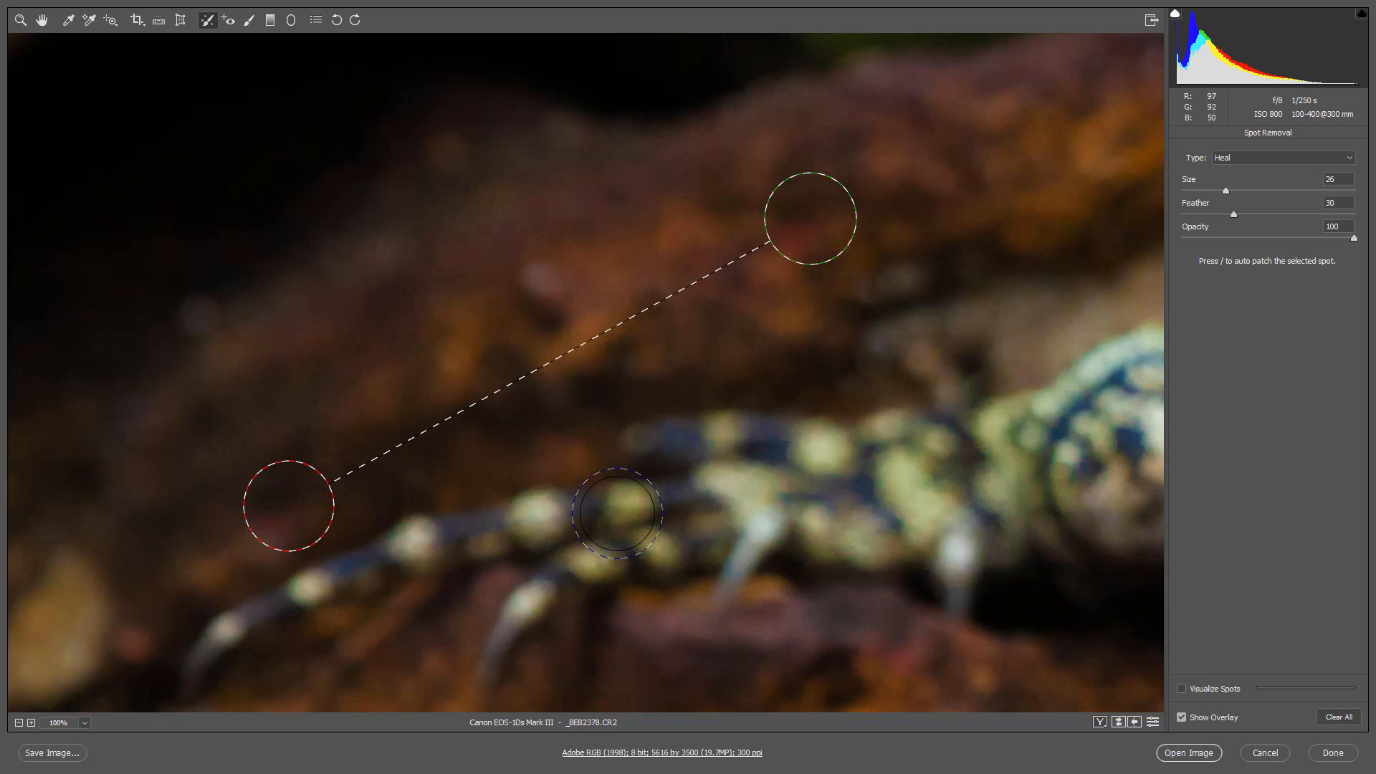
key("v")
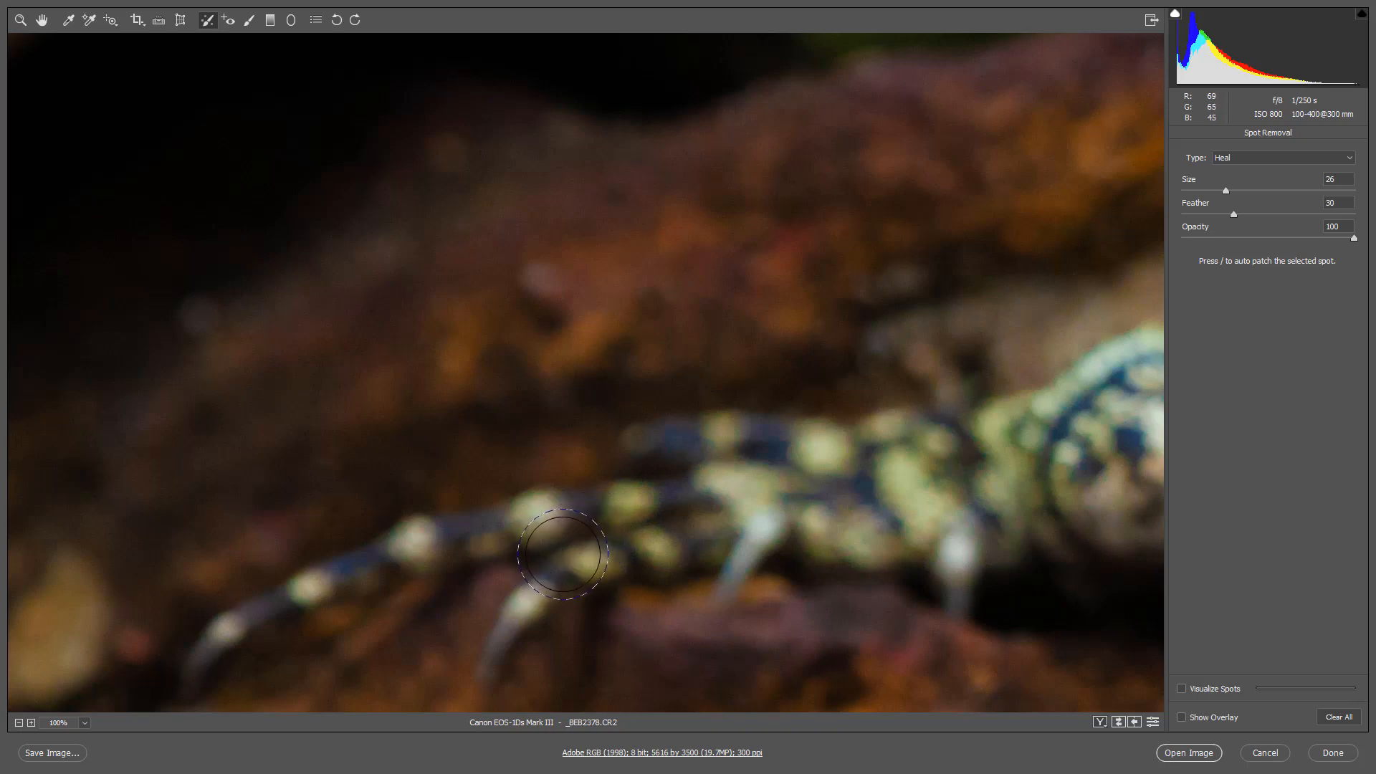
key("v")
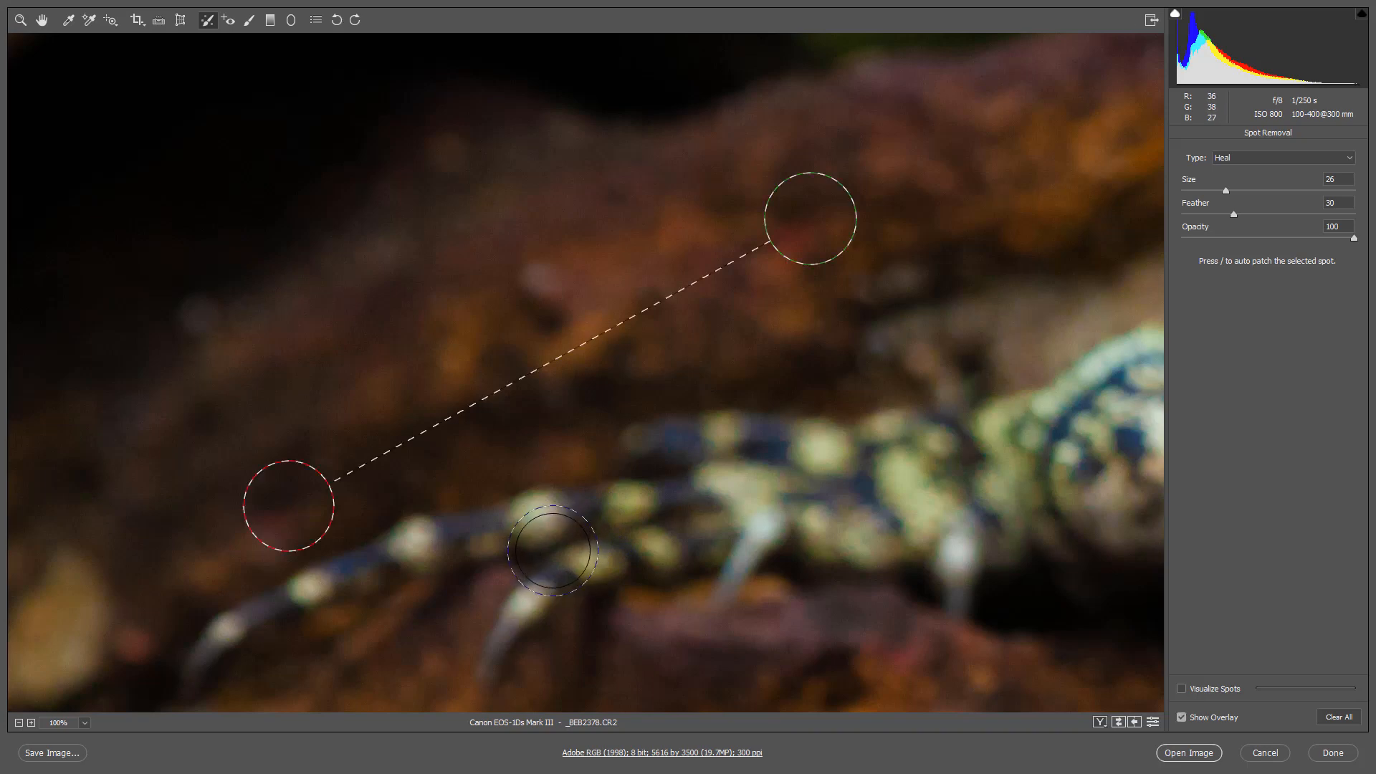
Step: Heal the small spots in the photo's lower-left background and on the rock behind the lizard's back, using a Spot Removal size of 6
double_click(42, 21)
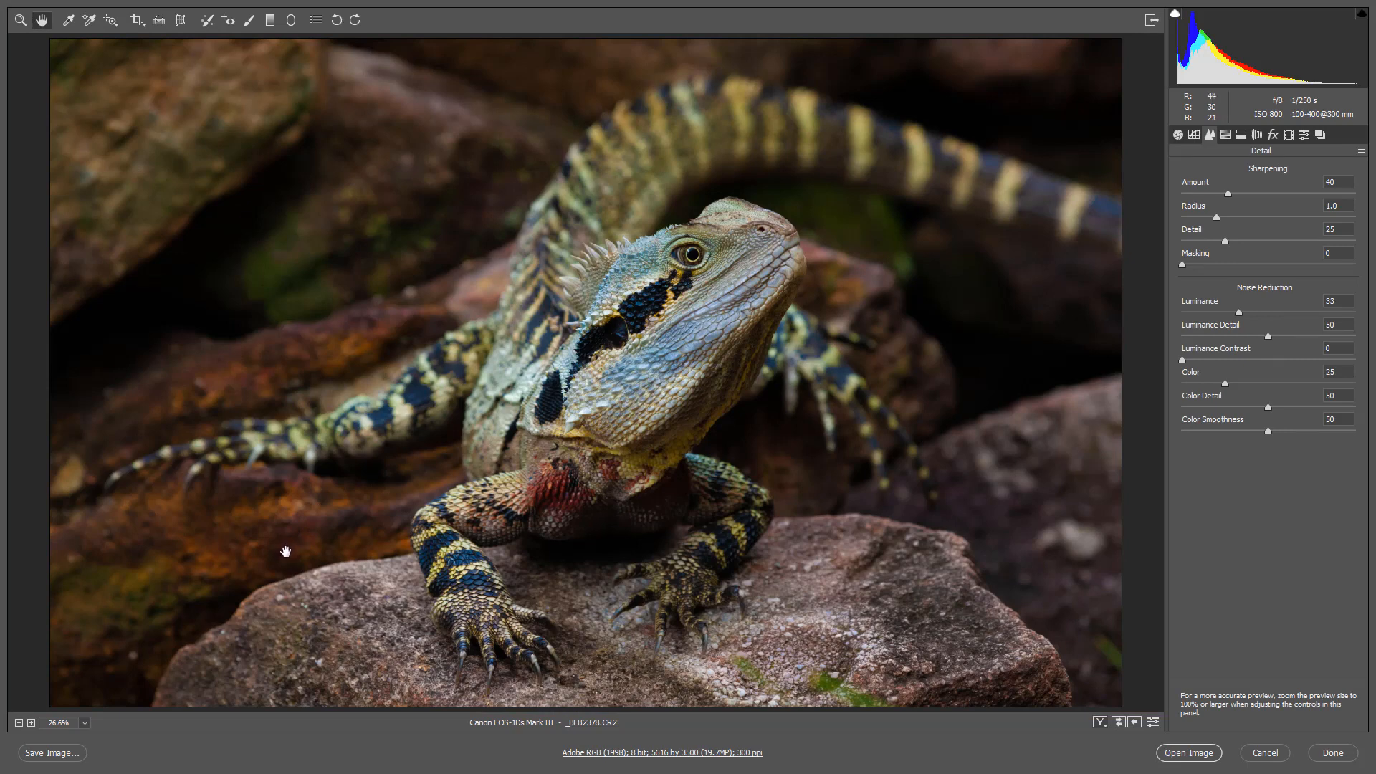
left_click(208, 20)
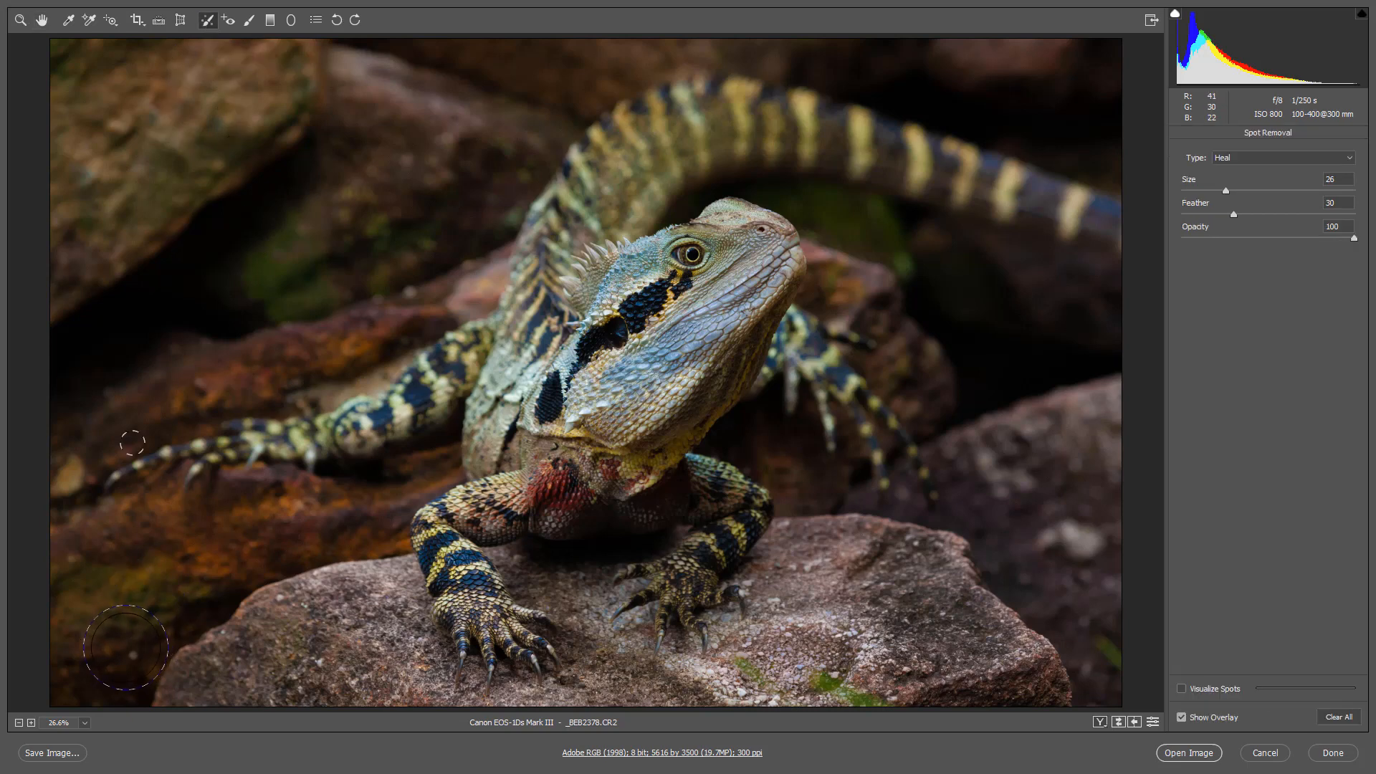
key("bracketleft")
key("bracketleft")
key("bracketleft")
key("bracketleft")
key("bracketleft")
key("bracketleft")
key("bracketleft")
key("bracketleft")
key("bracketleft")
key("bracketleft")
key("bracketleft")
key("bracketleft")
key("bracketleft")
key("bracketleft")
key("bracketleft")
key("bracketleft")
key("bracketleft")
key("bracketleft")
key("bracketleft")
key("bracketleft")
left_click(132, 654)
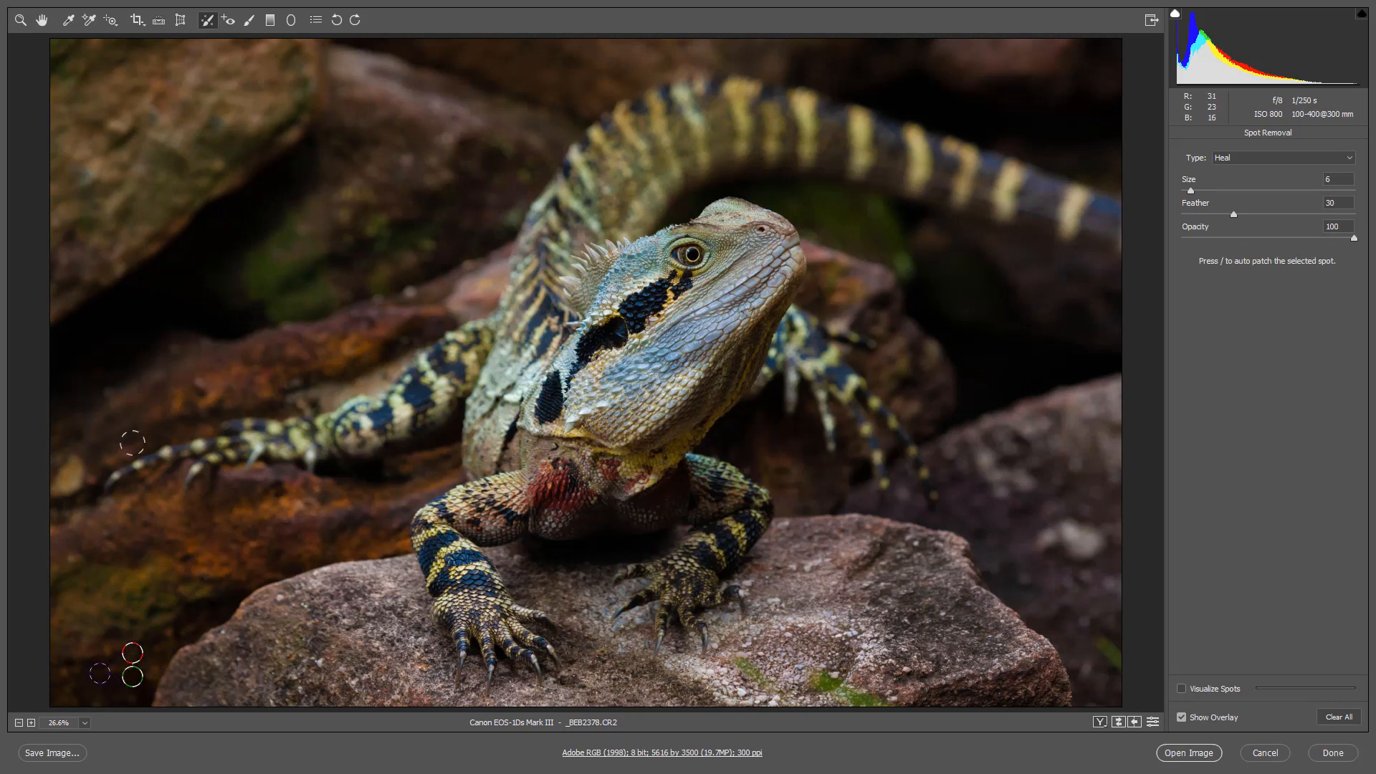
left_click(375, 298)
left_click(466, 265)
Step: Heal the tan patch at the photo's left edge beside the outstretched foot, using a Spot Removal size of 18
key("bracketright")
key("bracketright")
key("bracketright")
key("bracketright")
key("bracketright")
key("bracketright")
key("bracketright")
key("bracketright")
key("bracketright")
key("bracketright")
key("bracketright")
key("bracketright")
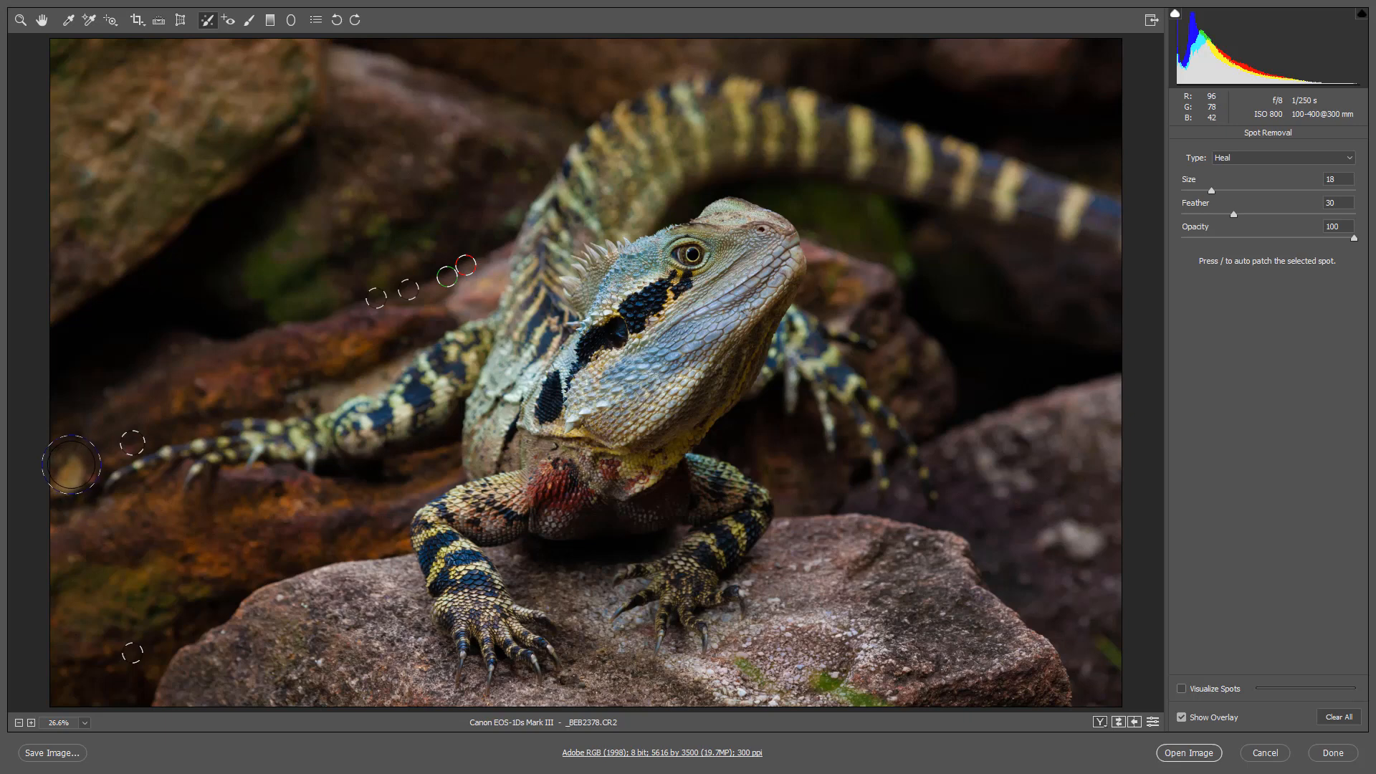
left_click_drag(72, 464, 51, 485)
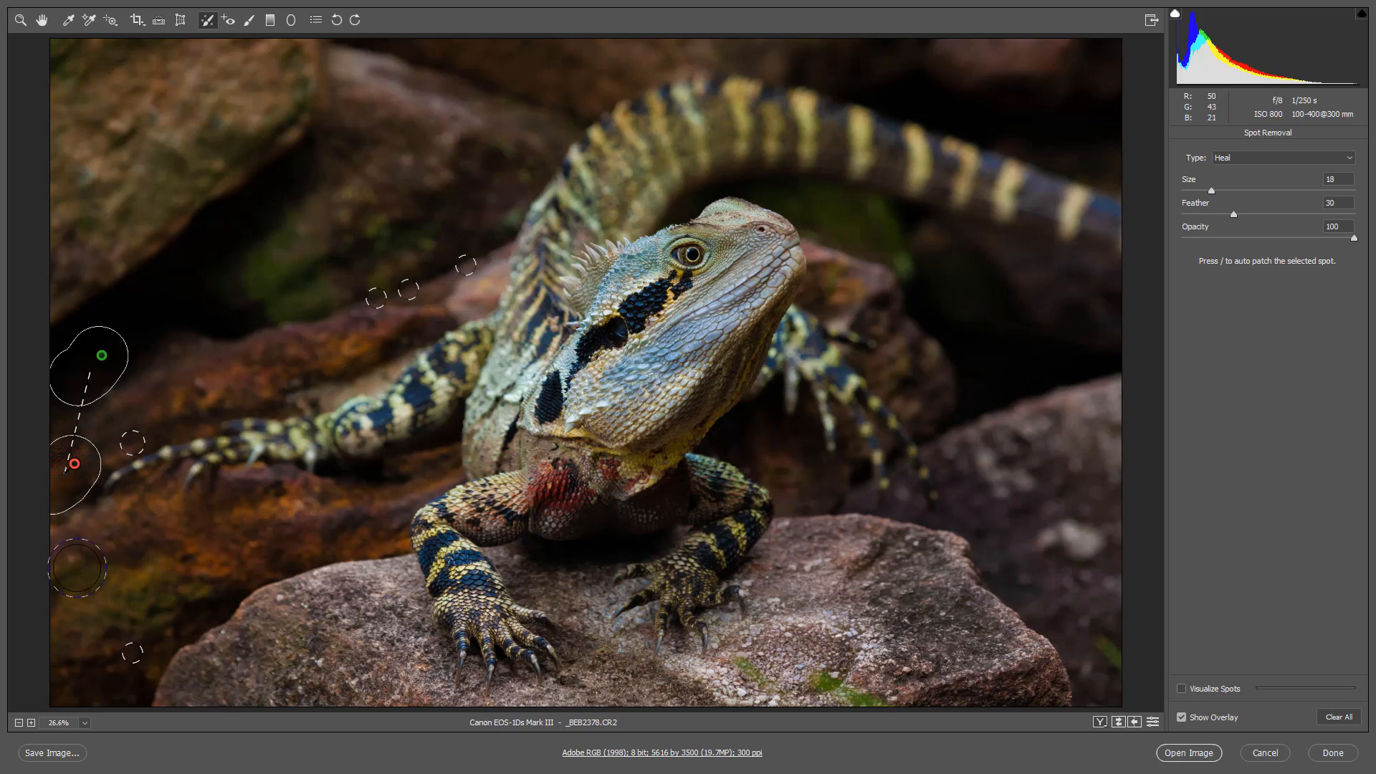
key("v")
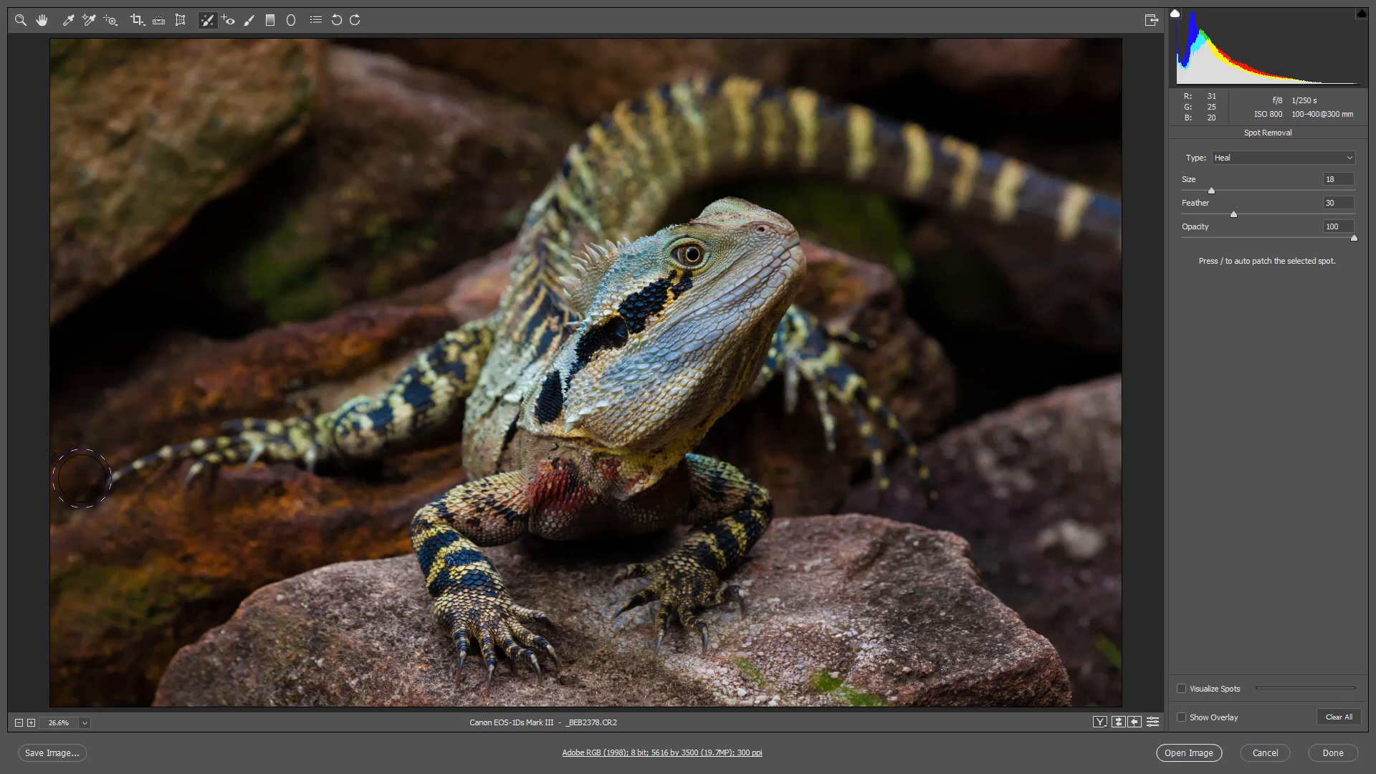
Step: Move the source area of the left-edge heal onto the rock just below it and check it with the overlay hidden
left_click_drag(75, 463, 72, 487)
mouse_move(91, 378)
left_mouse_down()
mouse_move(75, 495)
mouse_move(105, 550)
left_mouse_up()
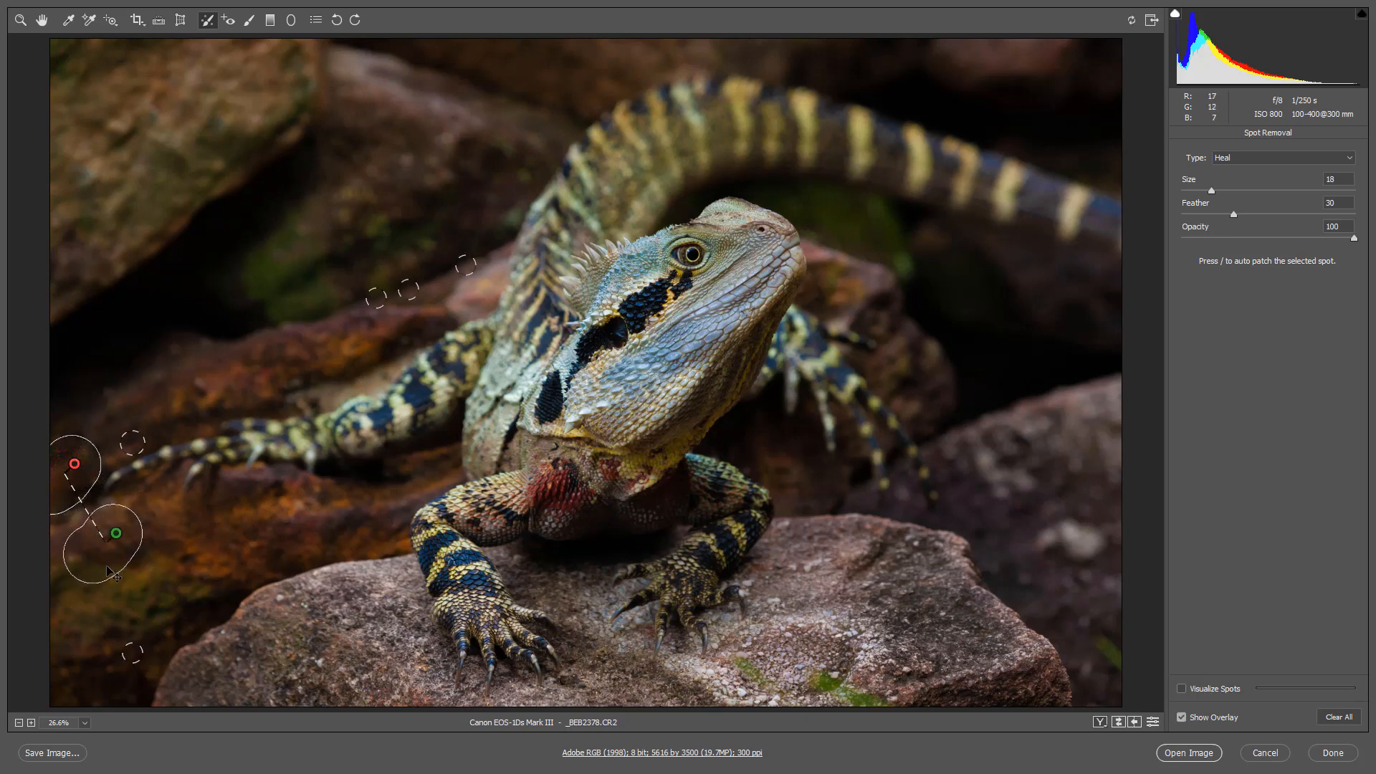
key("v")
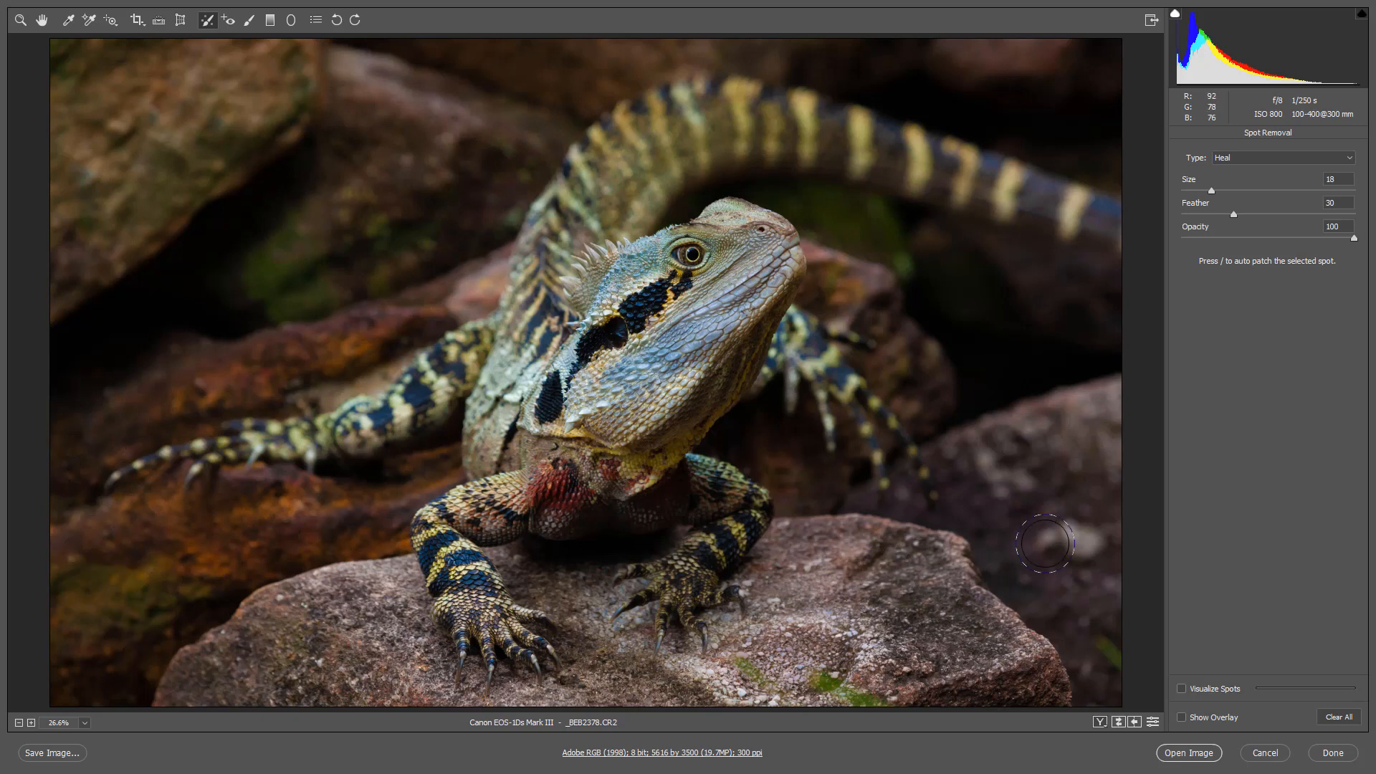
Step: Heal the pale patch on the blurred rock at the photo's right, sourcing from the rock directly below it
left_click_drag(1046, 544, 1086, 543)
key("v")
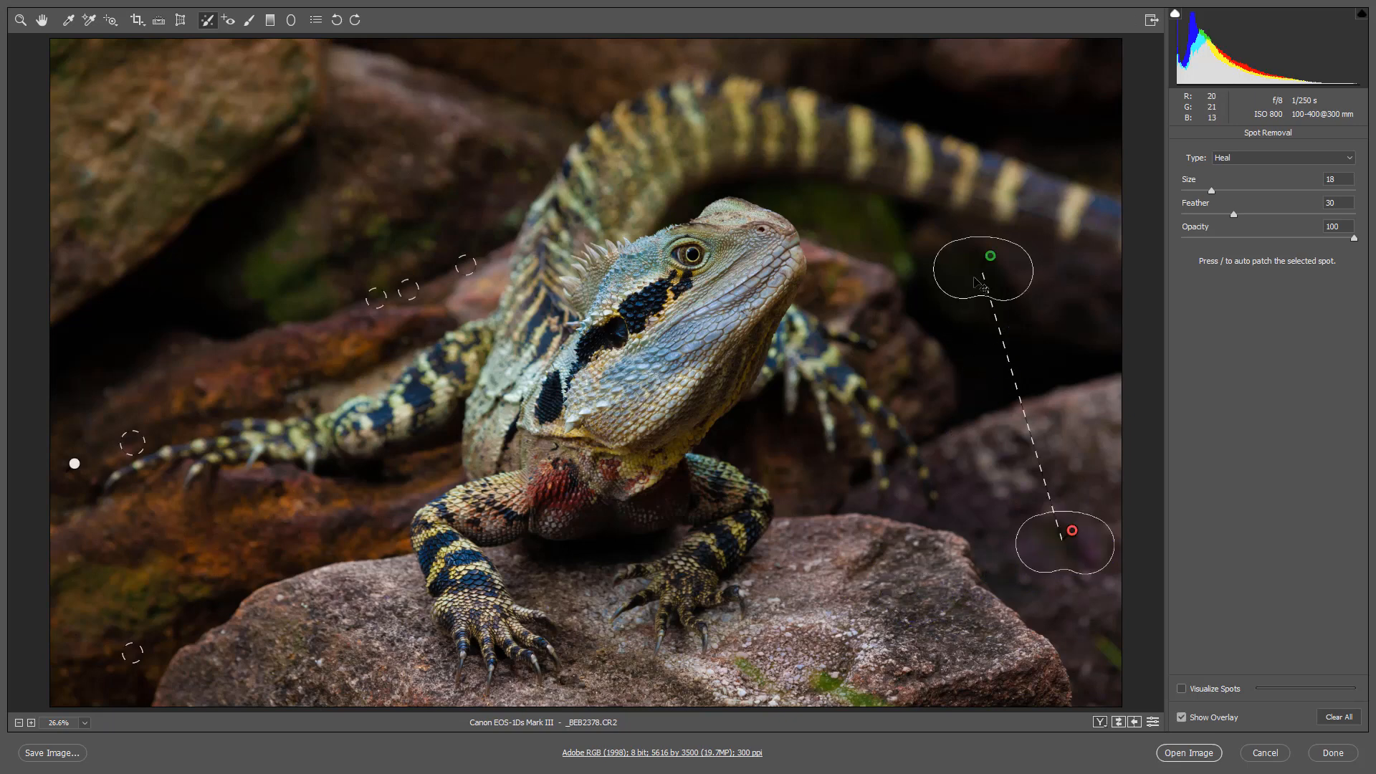
mouse_move(979, 270)
left_mouse_down()
mouse_move(941, 294)
mouse_move(981, 554)
mouse_move(1064, 613)
mouse_move(1068, 596)
left_mouse_up()
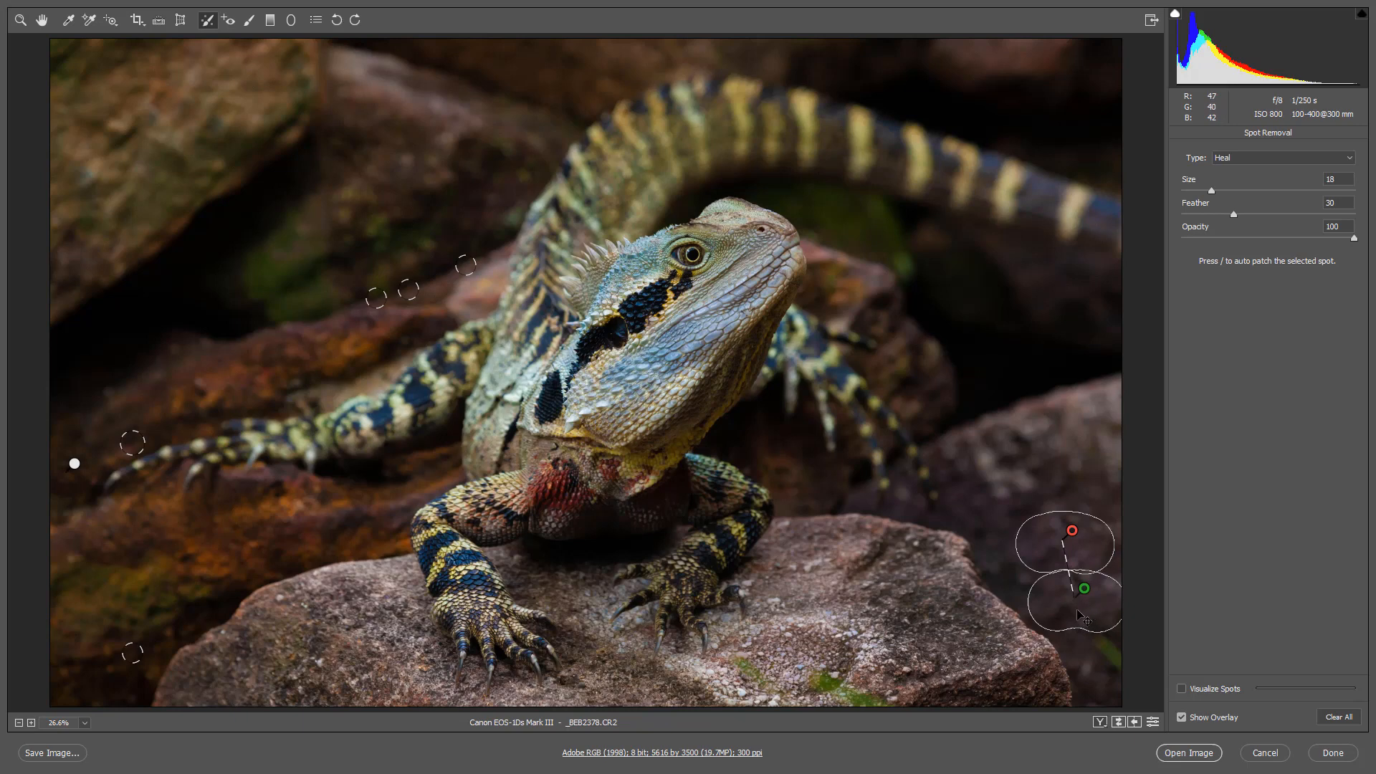
key("v")
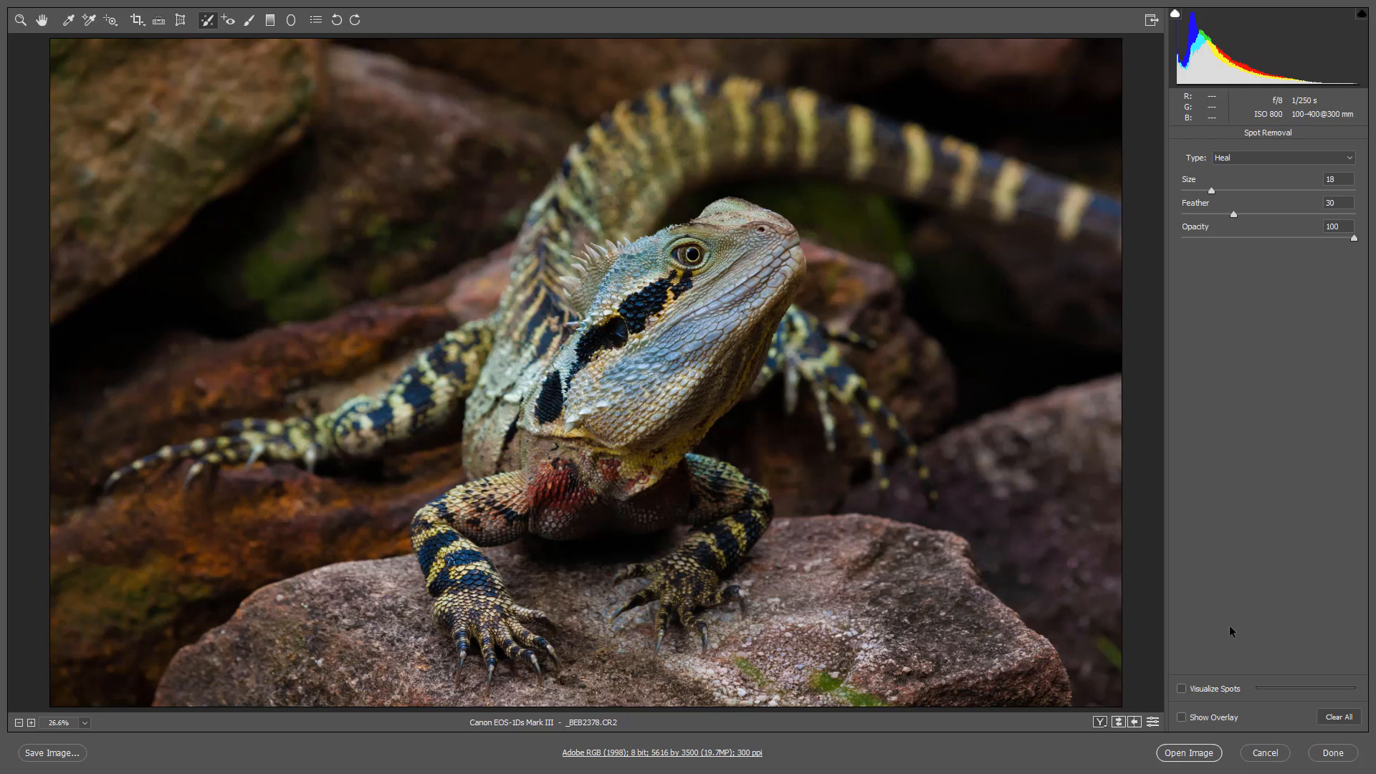
Step: Open the processed raw photo in Photoshop and fit it on screen
left_click(1179, 757)
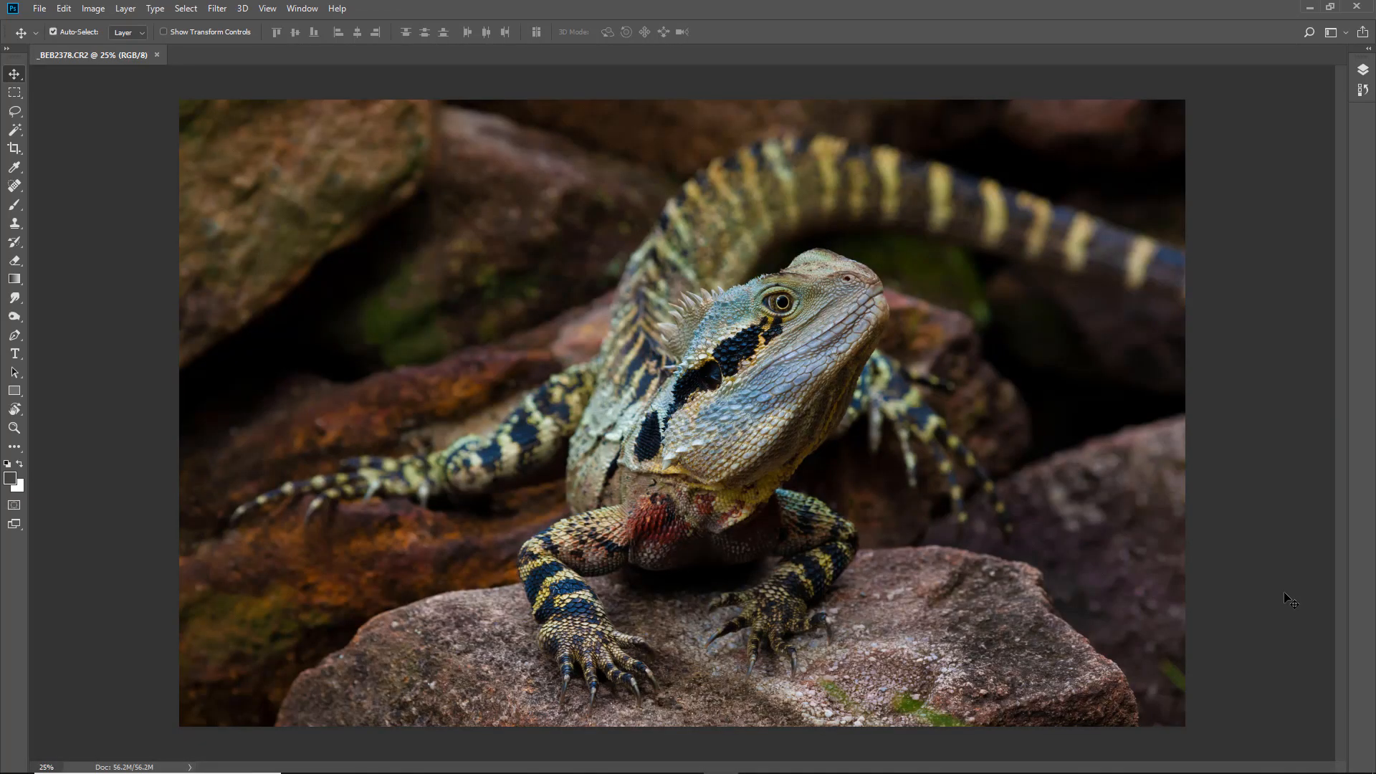
key("ctrl+0")
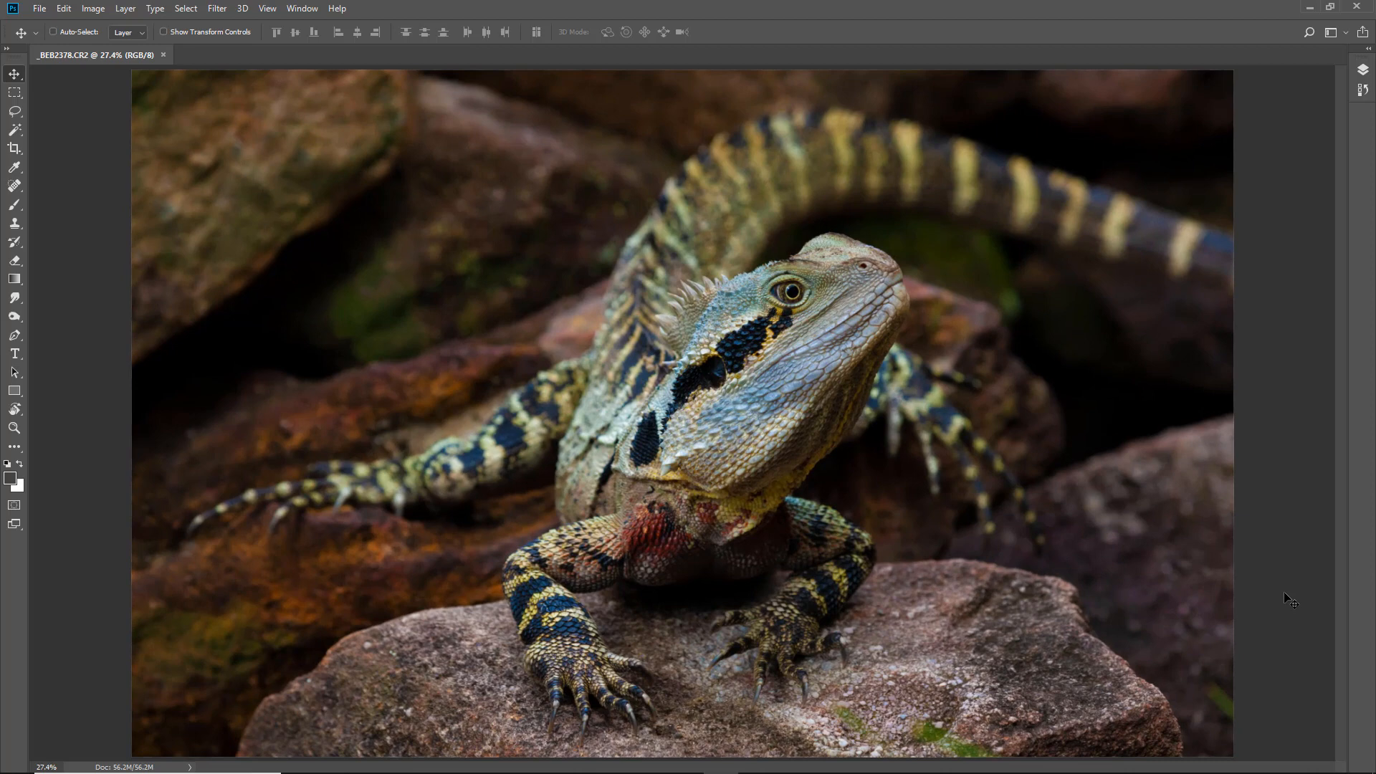